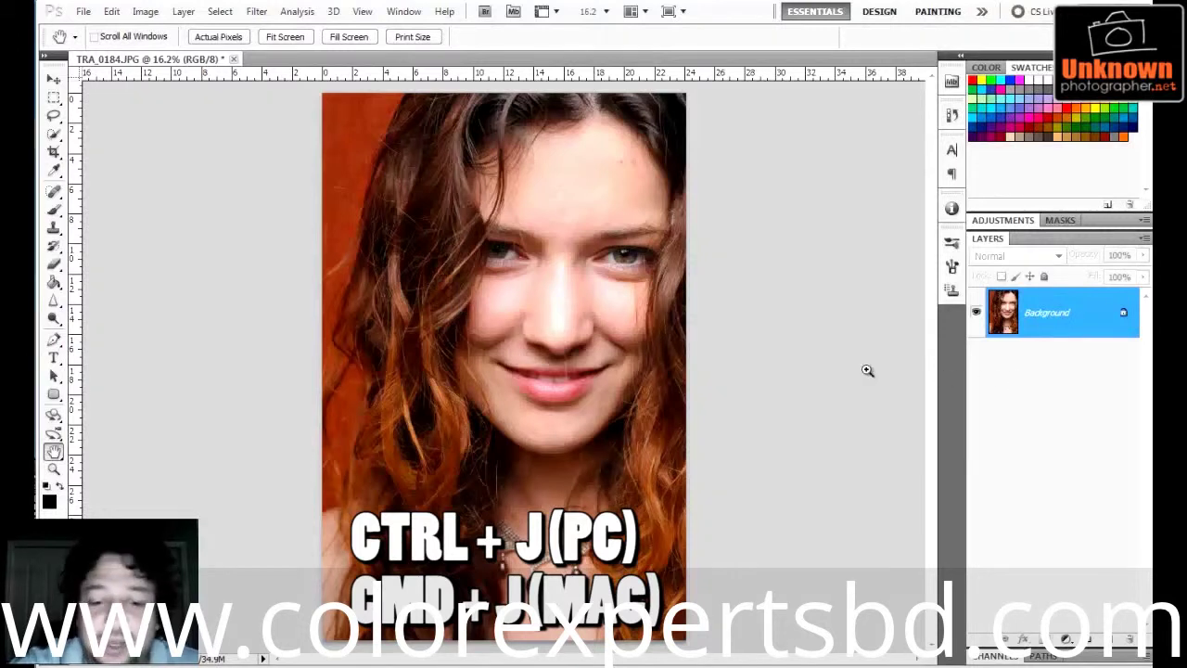
# Step: Duplicate the Background layer
pyautogui.hotkey('ctrl', 'j')
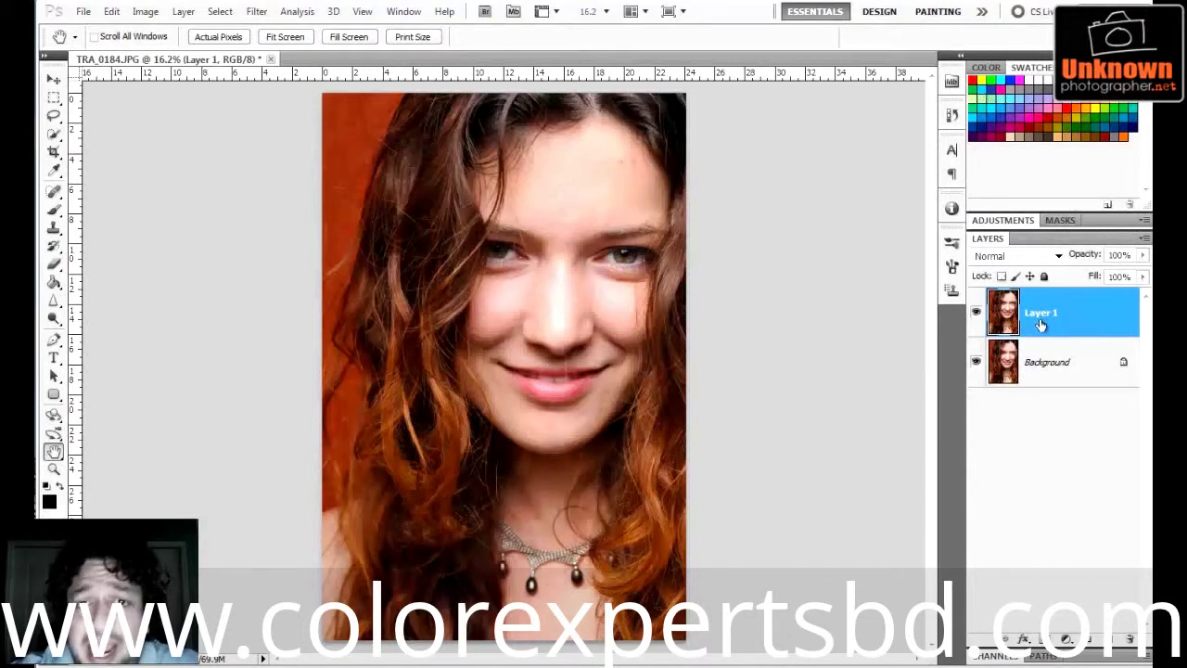
pyautogui.click(54, 469)
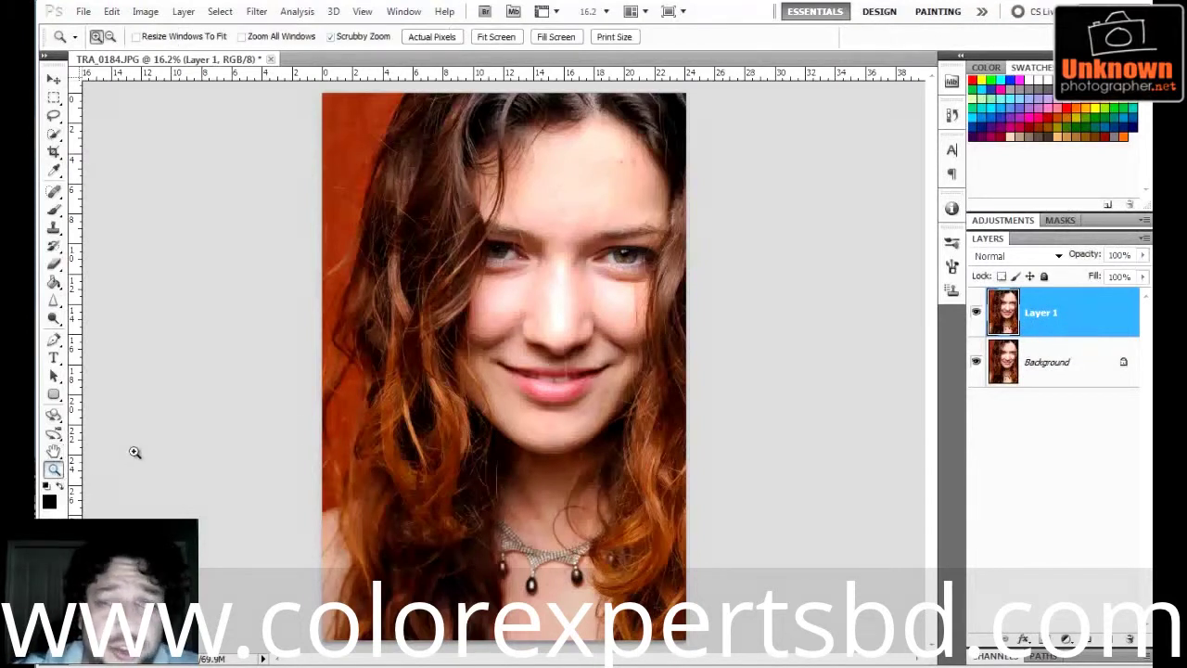
pyautogui.moveTo(662, 177); pyautogui.dragTo(721, 182)
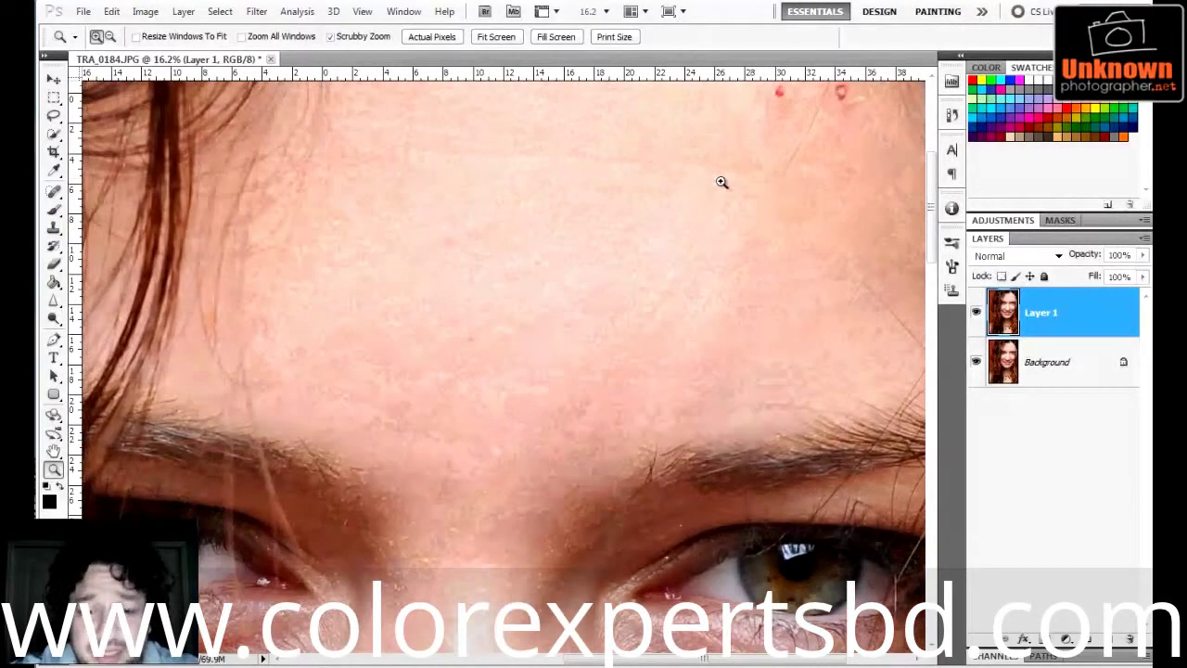
pyautogui.moveTo(654, 233); pyautogui.dragTo(578, 284)
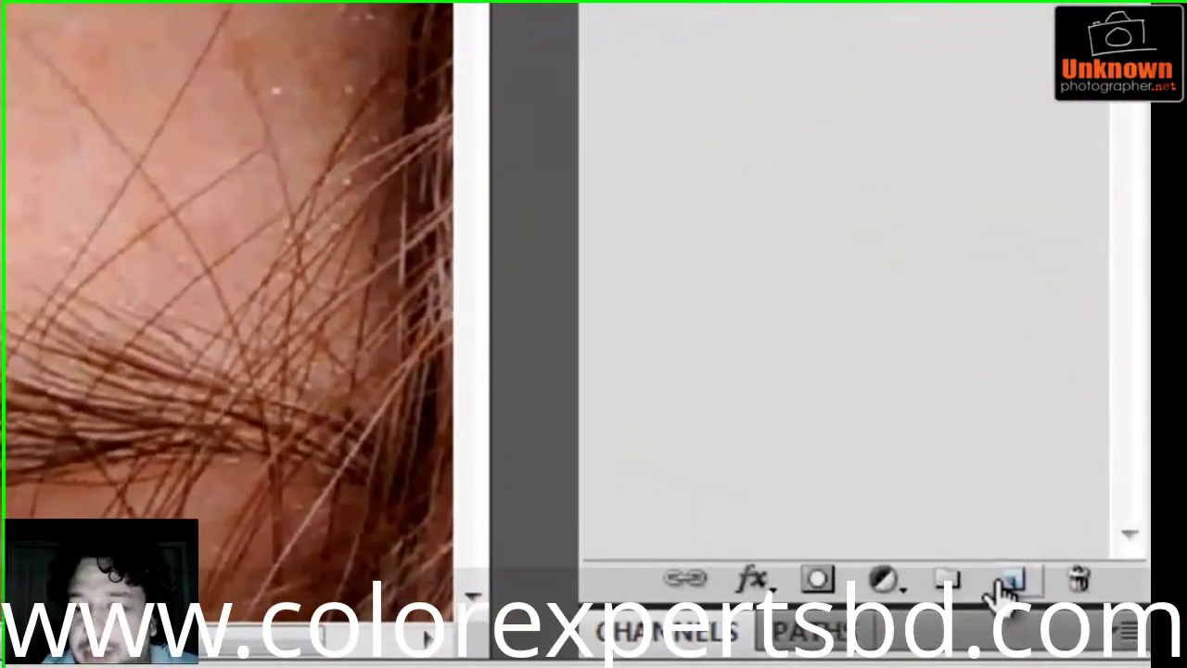
# Step: Add a new empty layer above the duplicated portrait layer and name it "clean up"
pyautogui.click(1008, 581)
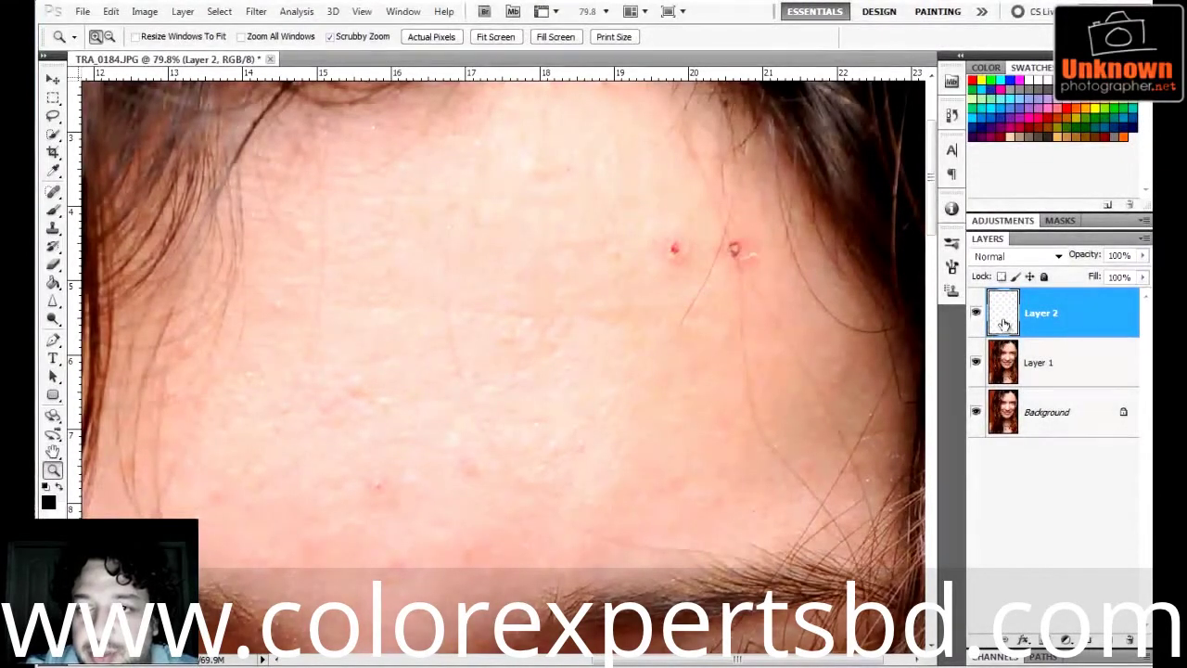
pyautogui.doubleClick(1042, 315)
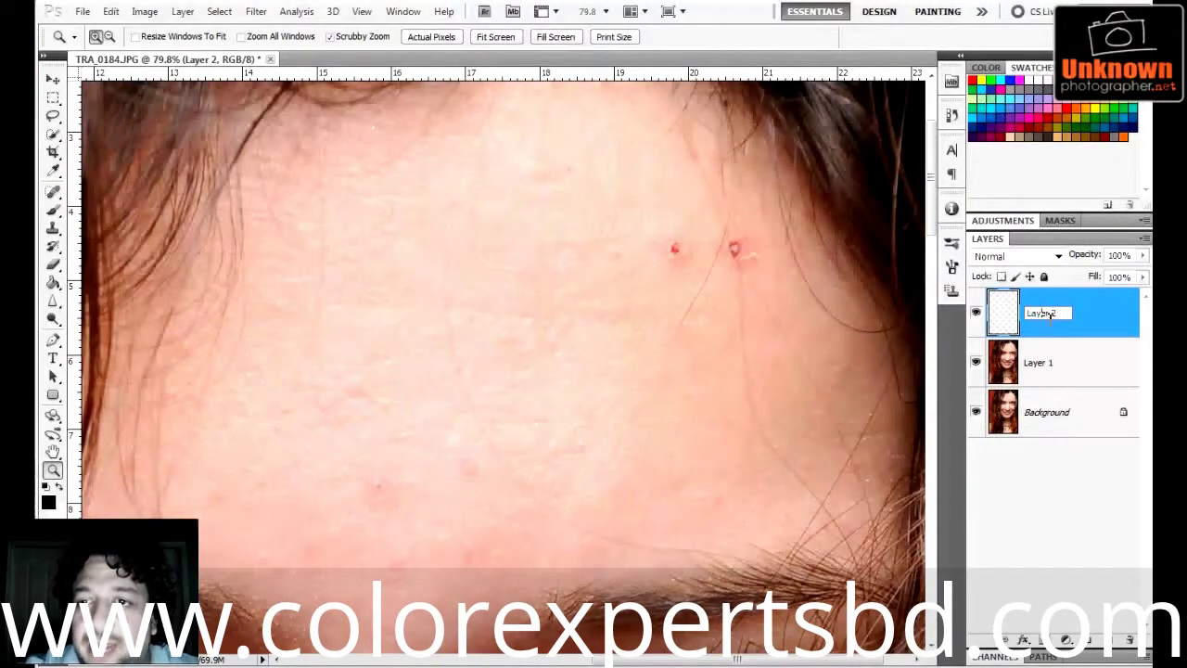
pyautogui.write('r')
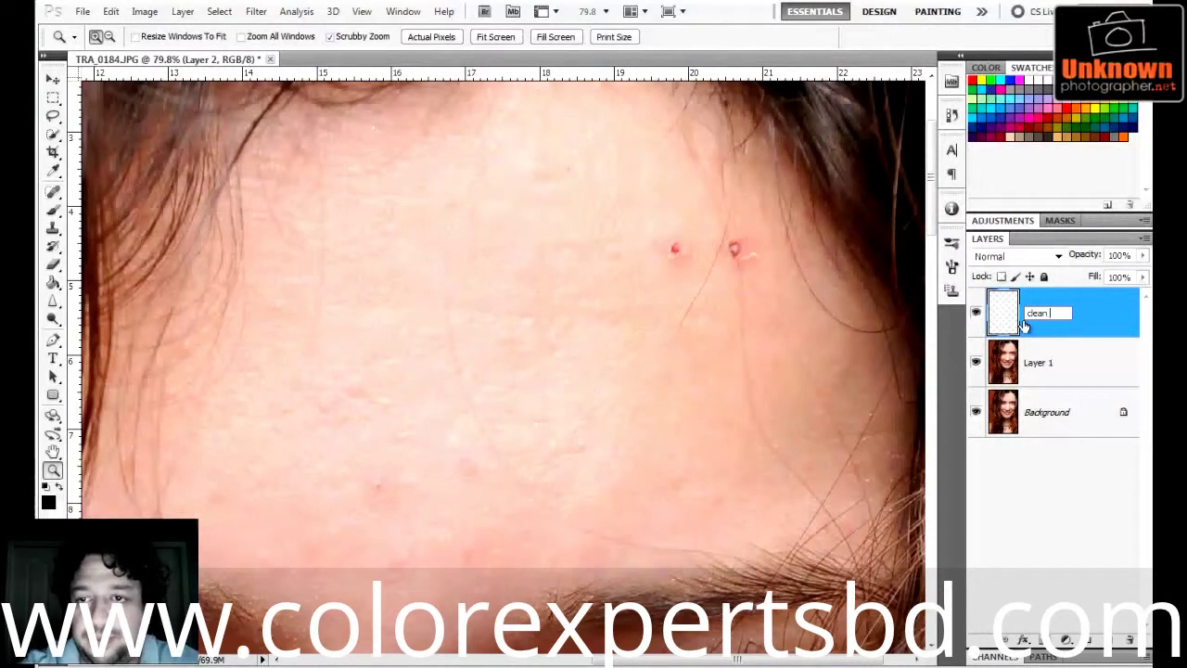
pyautogui.write('lean up')
pyautogui.press('Return')
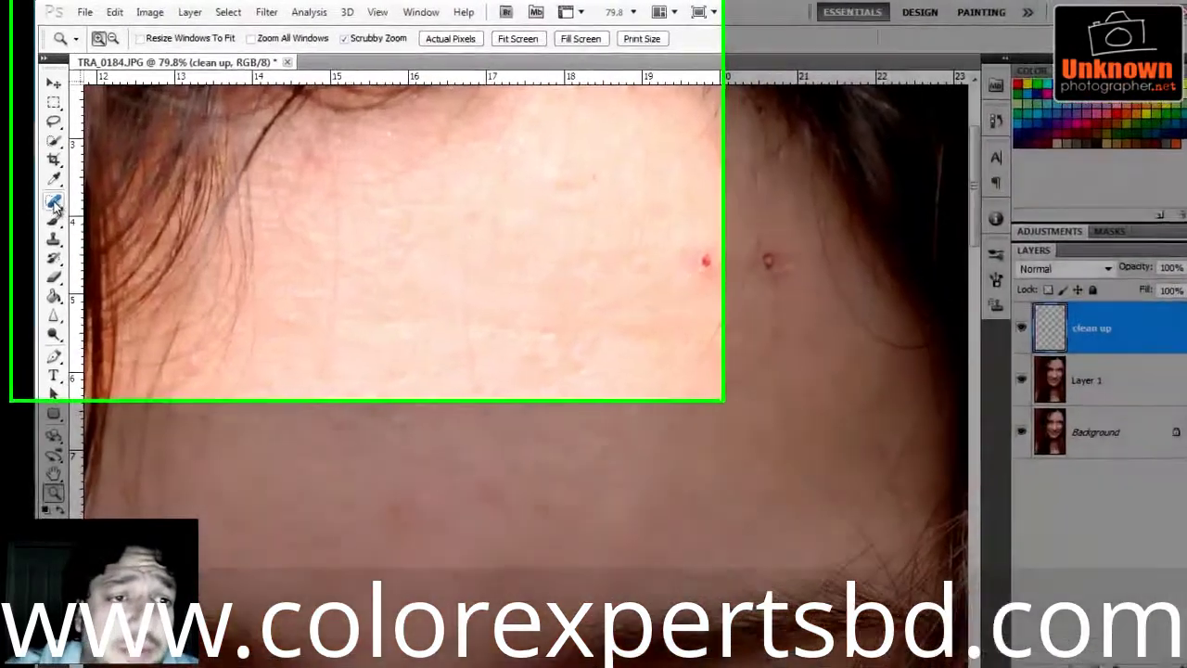
# Step: Remove the two red blemishes on the upper forehead with the Spot Healing Brush, using Content-Aware and Sample All Layers
pyautogui.click(52, 192)
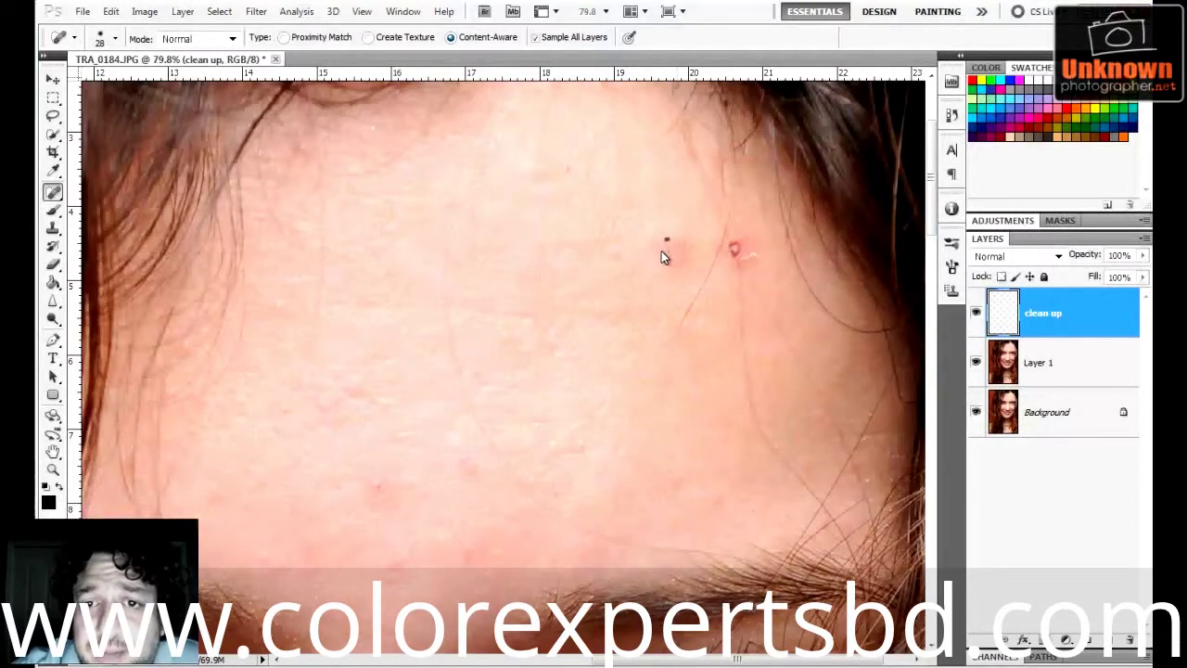
pyautogui.click(667, 246)
pyautogui.moveTo(626, 245)
pyautogui.mouseDown()
pyautogui.moveTo(689, 223)
pyautogui.moveTo(676, 247)
pyautogui.moveTo(702, 256)
pyautogui.moveTo(664, 277)
pyautogui.moveTo(644, 255)
pyautogui.moveTo(656, 278)
pyautogui.moveTo(686, 251)
pyautogui.mouseUp()
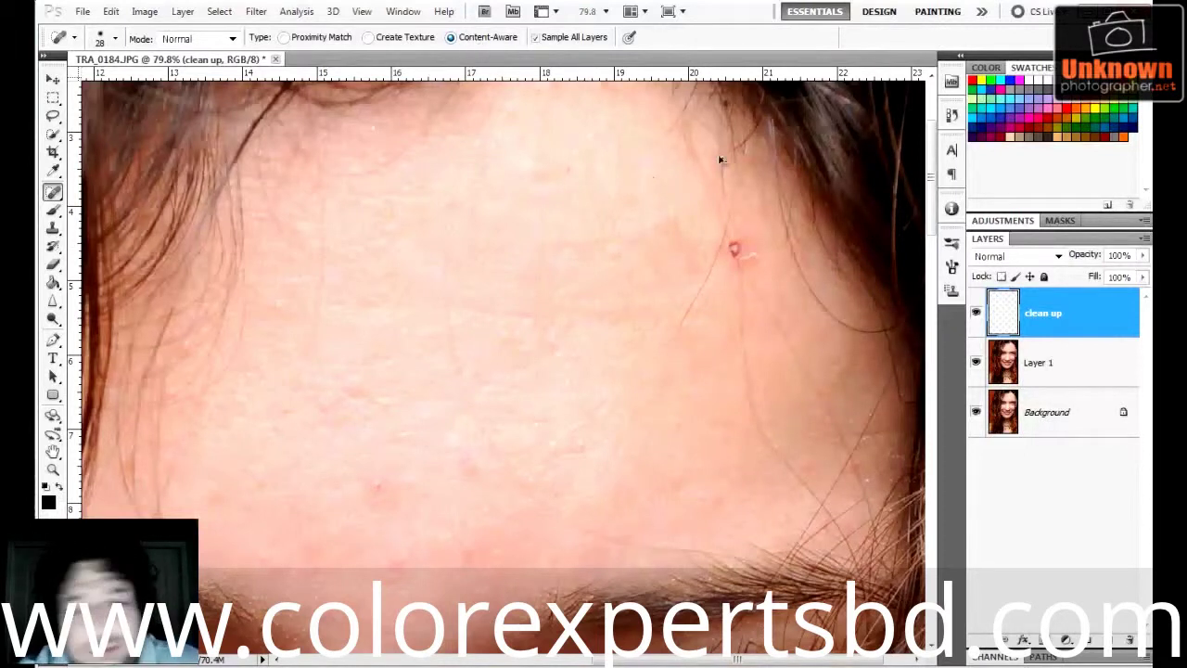
pyautogui.click(686, 247)
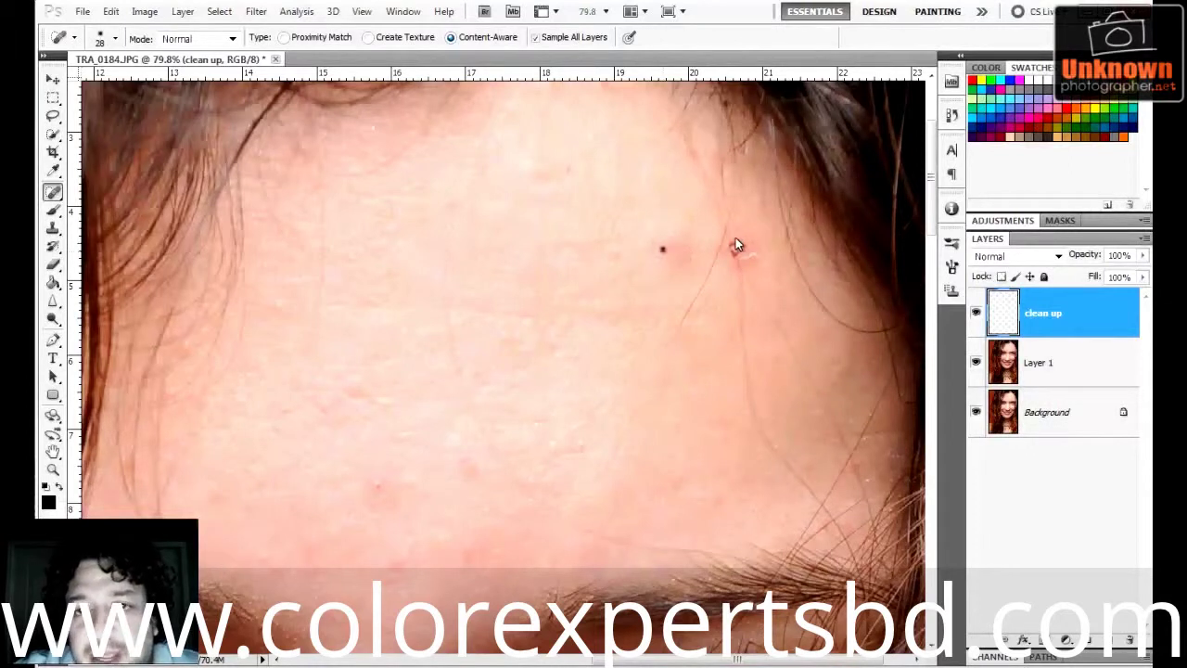
pyautogui.click(732, 245)
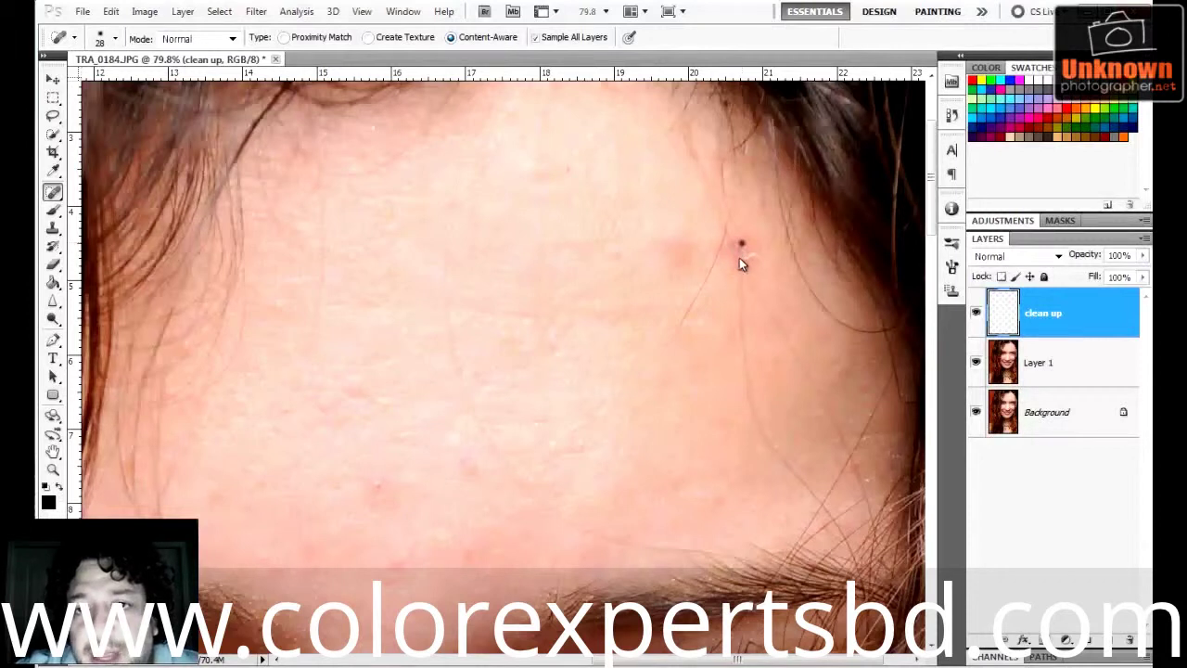
pyautogui.click(742, 249)
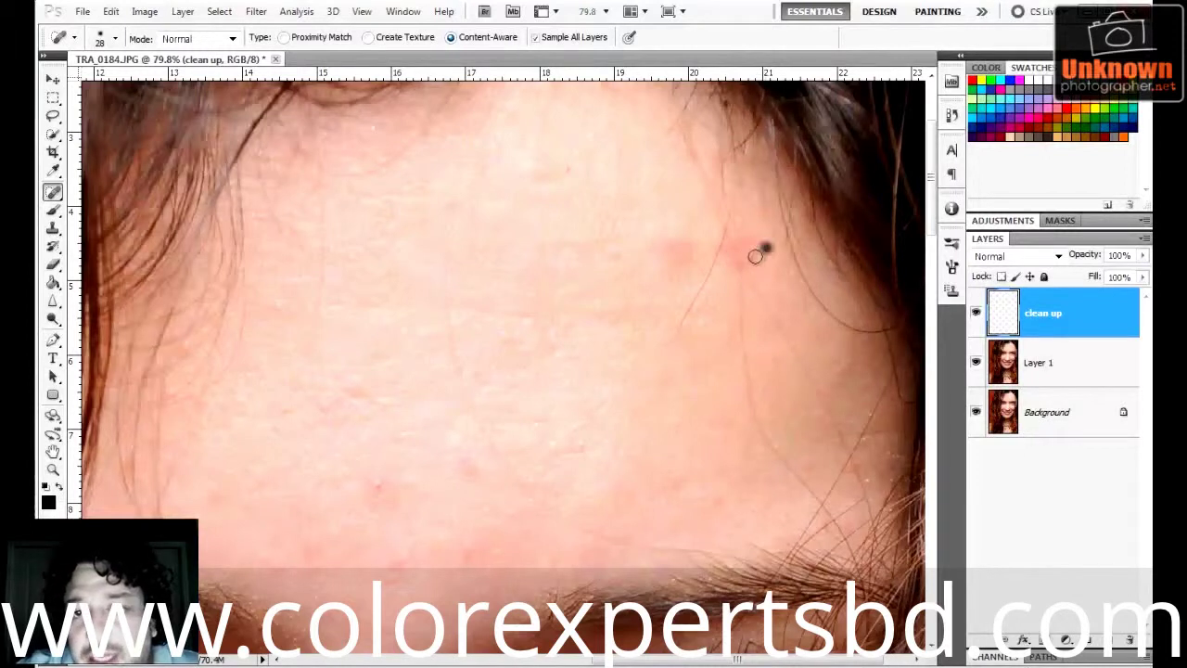
pyautogui.click(721, 245)
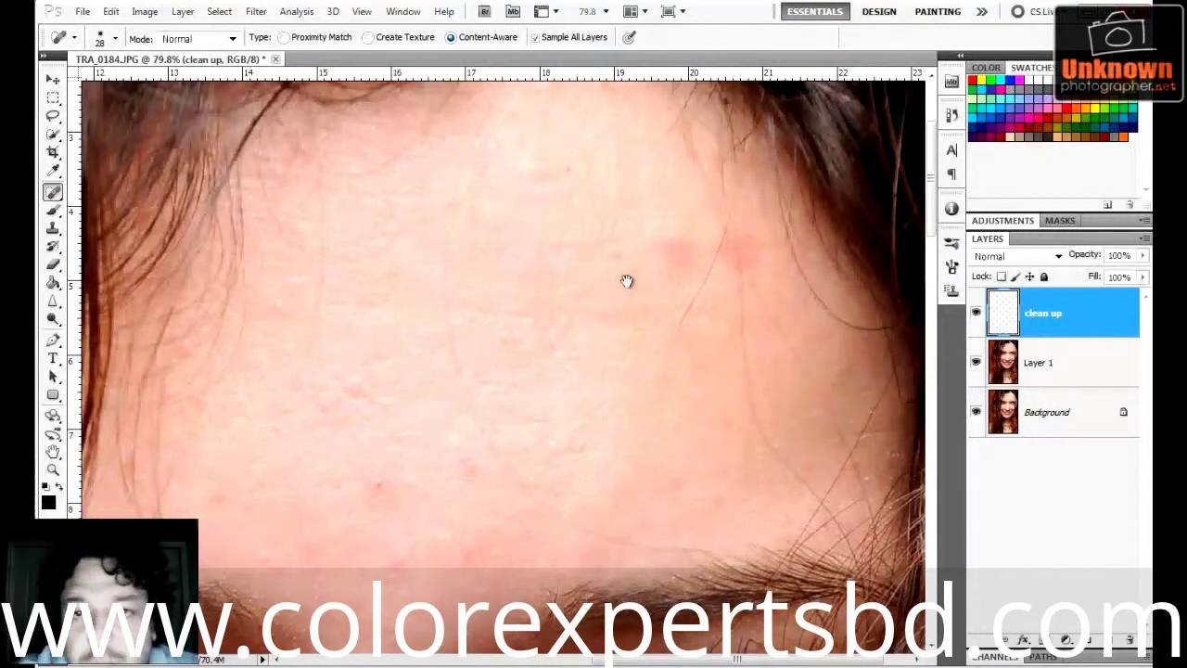
# Step: Heal the small spots on the lower forehead above the eyebrows on the clean up layer
pyautogui.moveTo(625, 281)
pyautogui.mouseDown()
pyautogui.moveTo(646, 207)
pyautogui.moveTo(612, 192)
pyautogui.moveTo(626, 173)
pyautogui.mouseUp()
pyautogui.click(470, 264)
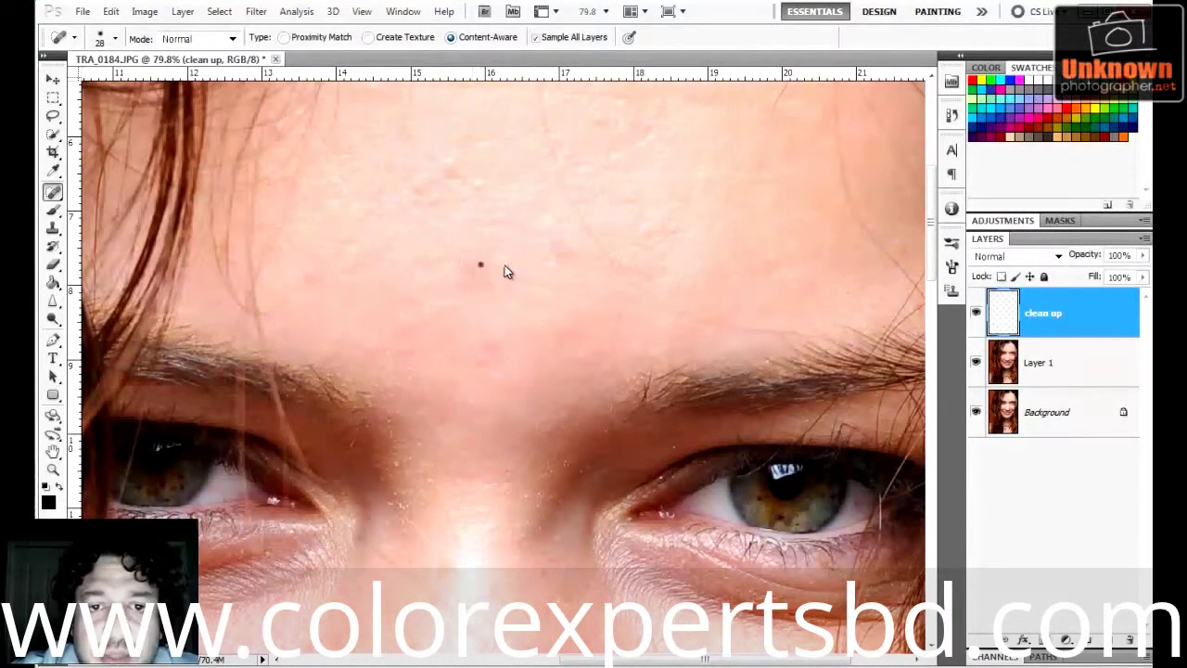
pyautogui.click(473, 266)
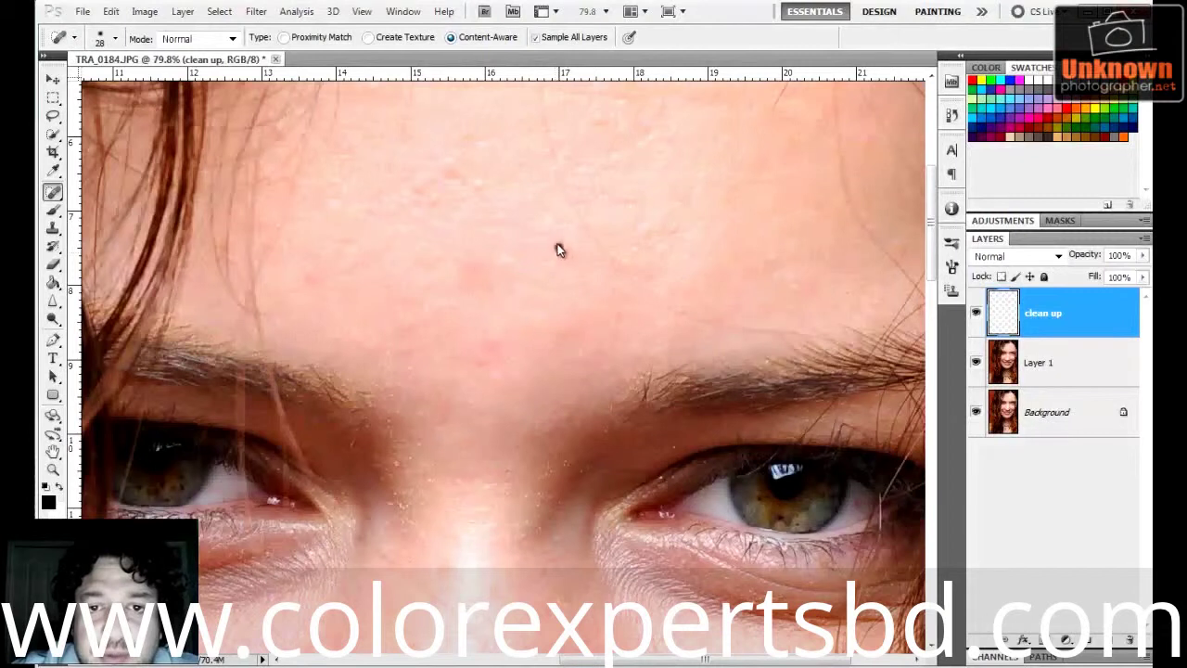
pyautogui.click(559, 250)
# Step: Heal the small spots between the eyes, on the nose and on the cheek beside it
pyautogui.moveTo(520, 307)
pyautogui.mouseDown()
pyautogui.moveTo(525, 199)
pyautogui.moveTo(540, 191)
pyautogui.moveTo(510, 257)
pyautogui.moveTo(485, 213)
pyautogui.mouseUp()
pyautogui.click(485, 213)
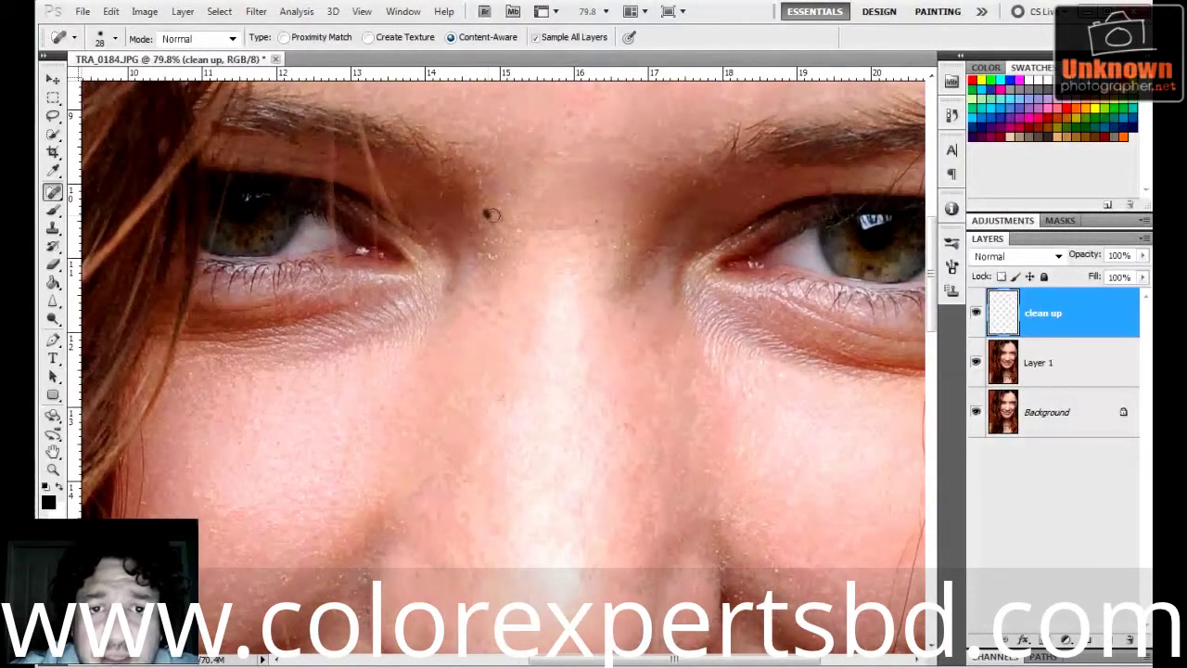
pyautogui.click(513, 224)
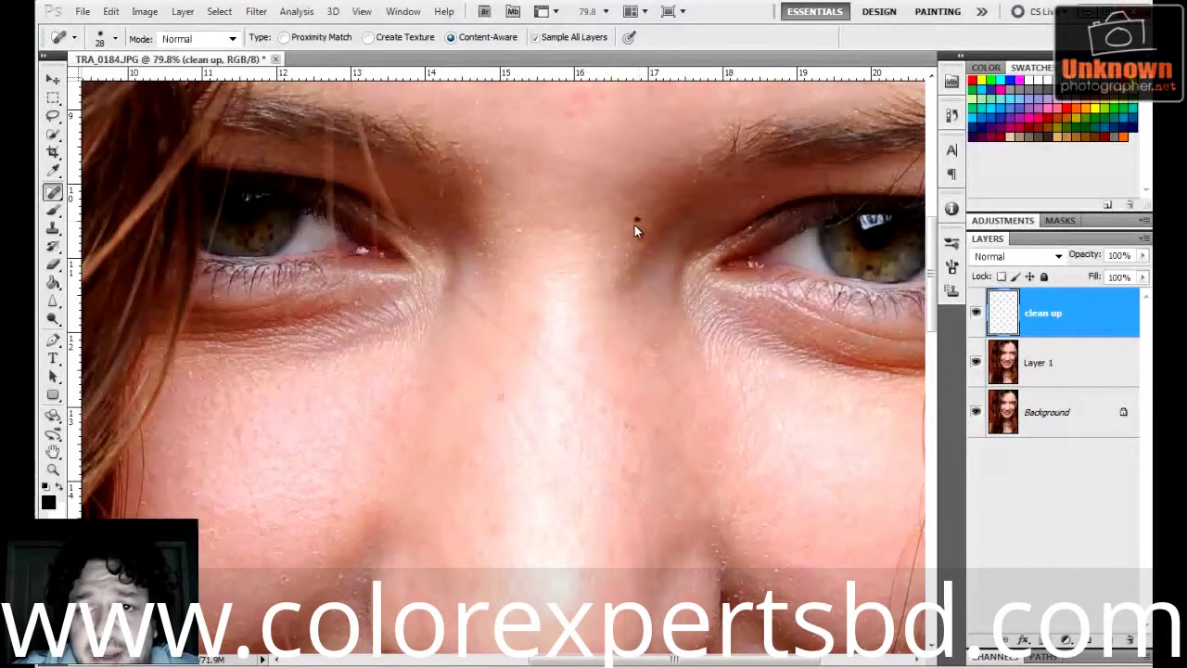
pyautogui.moveTo(551, 355); pyautogui.dragTo(554, 238)
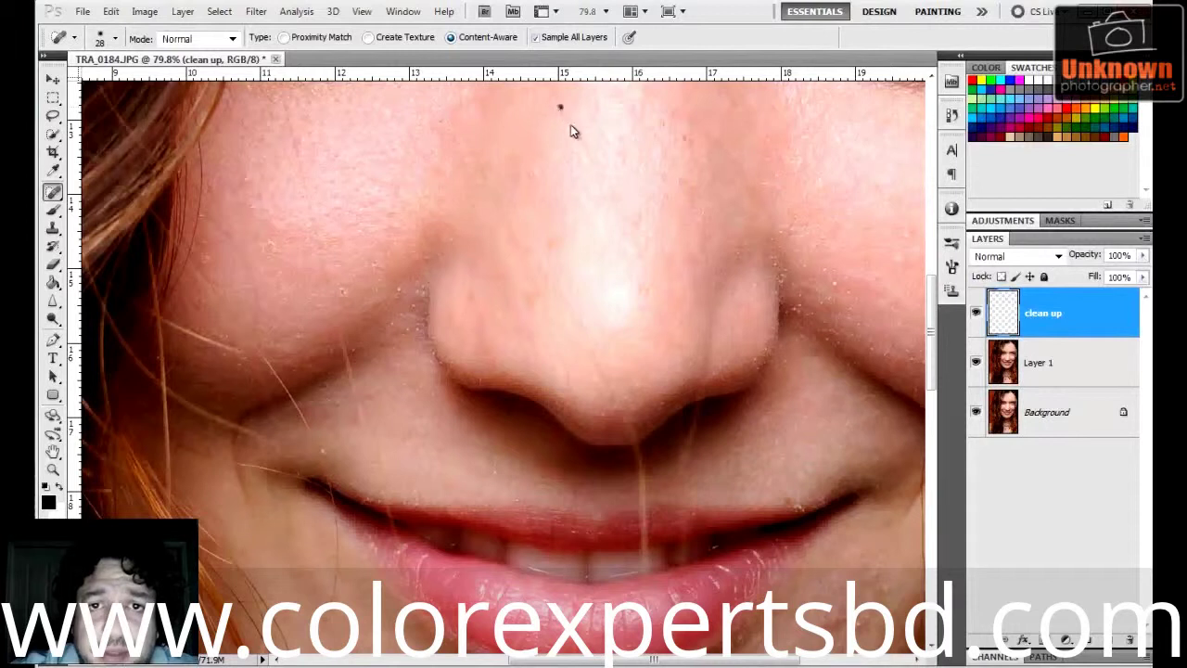
pyautogui.click(560, 106)
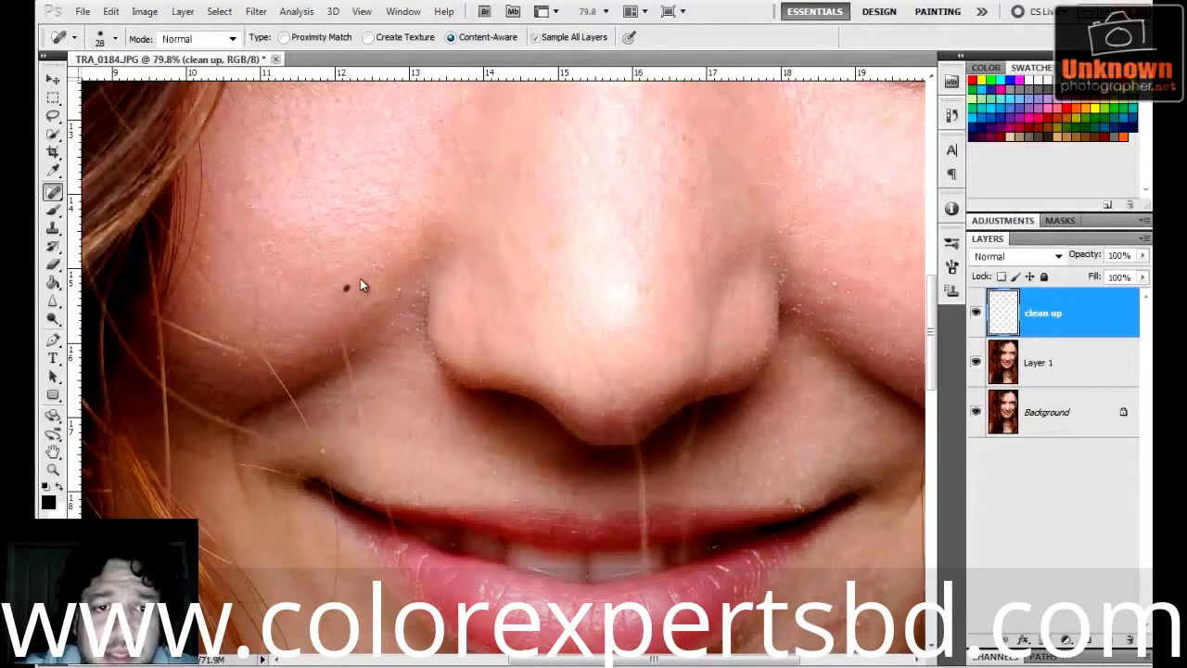
pyautogui.click(348, 287)
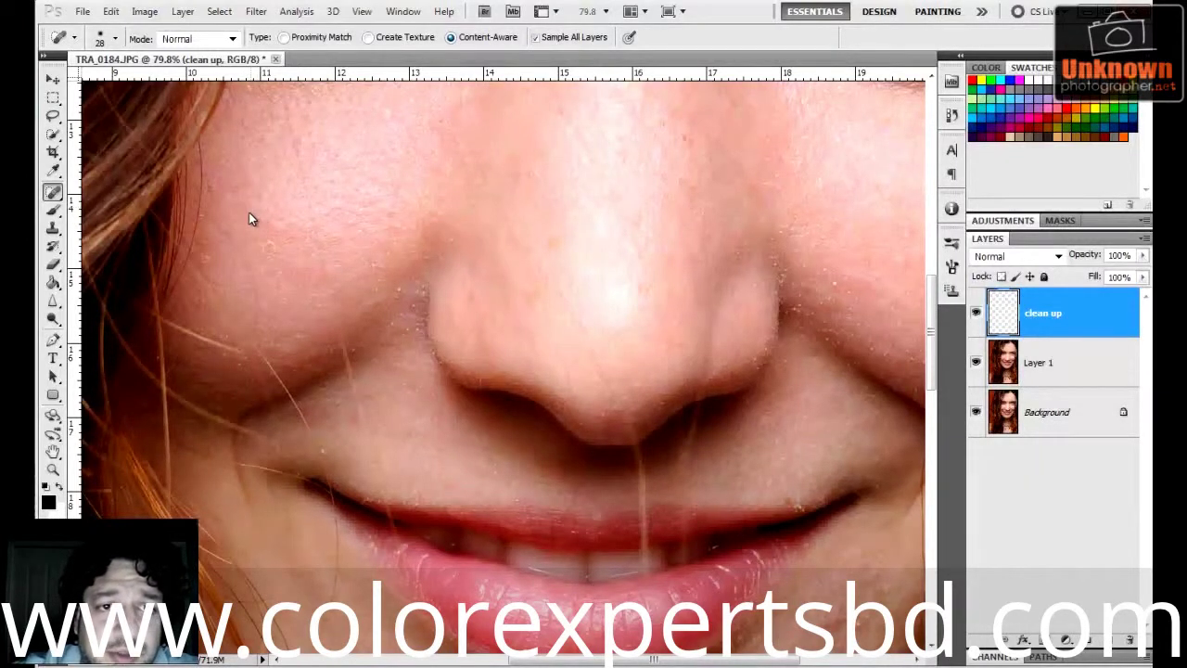
# Step: Heal the blemishes on the chin and on the skin beside the corner of the mouth
pyautogui.scroll(-5, 417, 296)
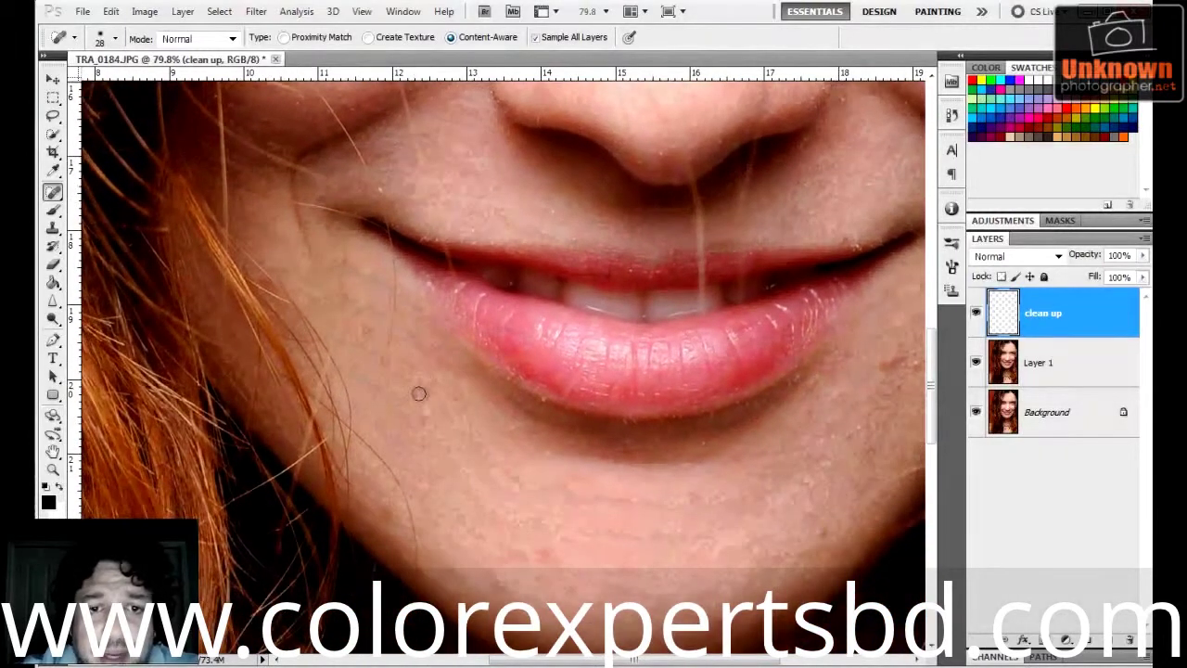
pyautogui.click(536, 543)
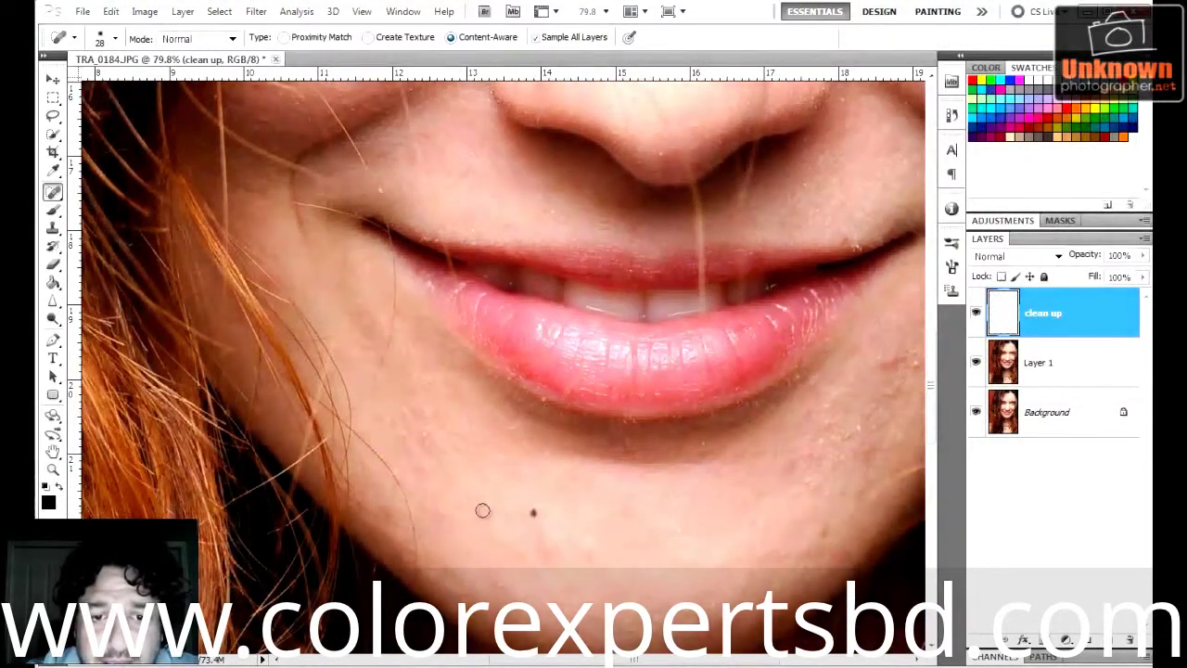
pyautogui.hscroll(6, 538, 466)
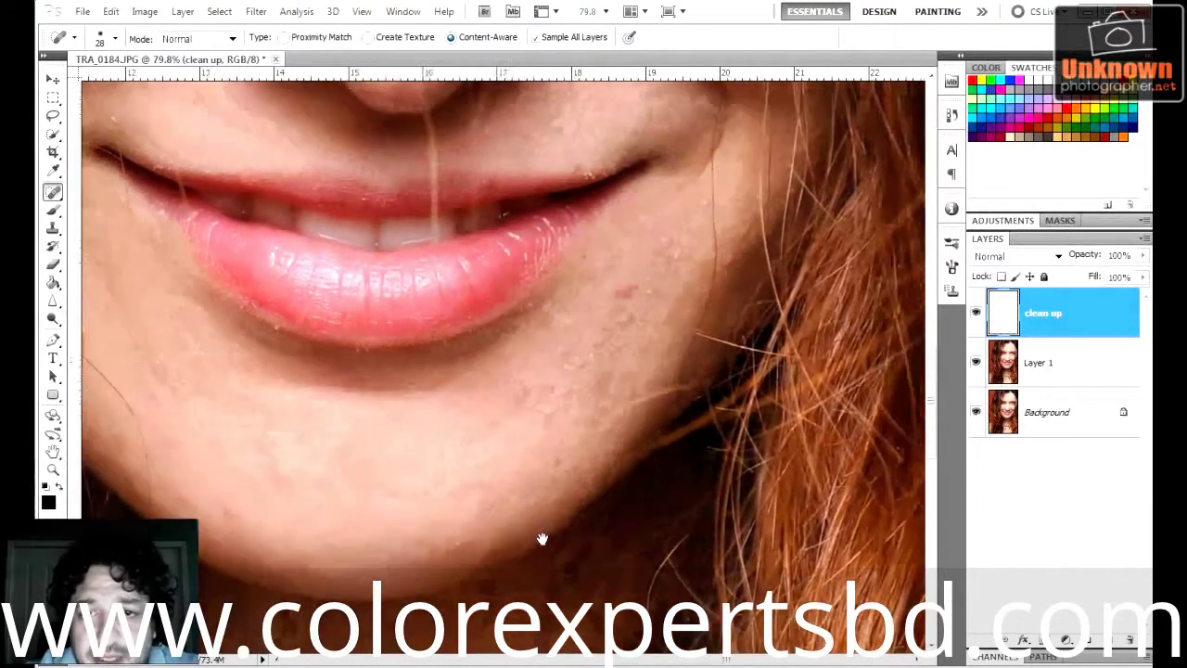
pyautogui.click(615, 322)
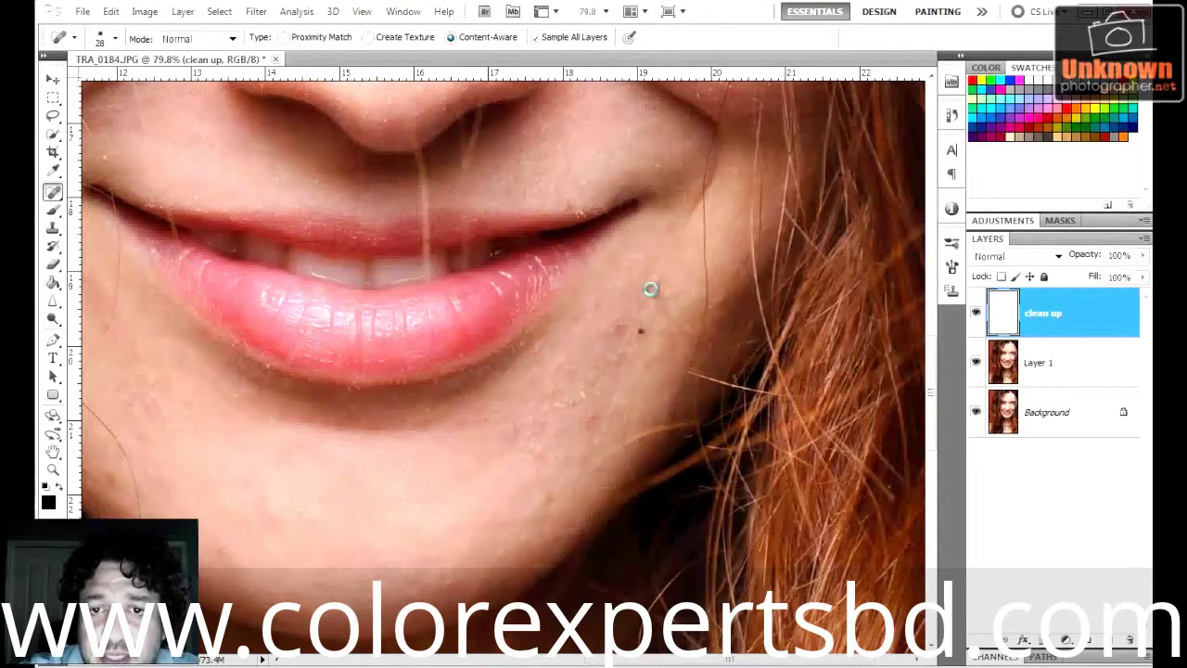
pyautogui.click(648, 322)
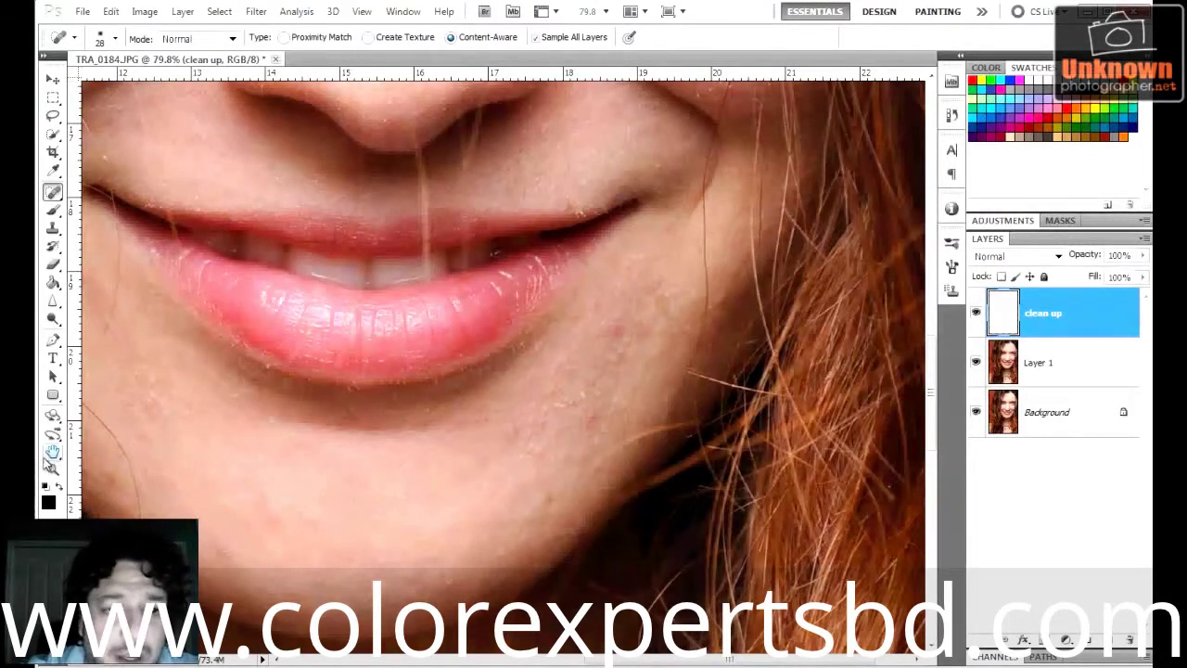
# Step: Stamp all visible layers into a new merged layer at the top of the stack
pyautogui.doubleClick(53, 451)
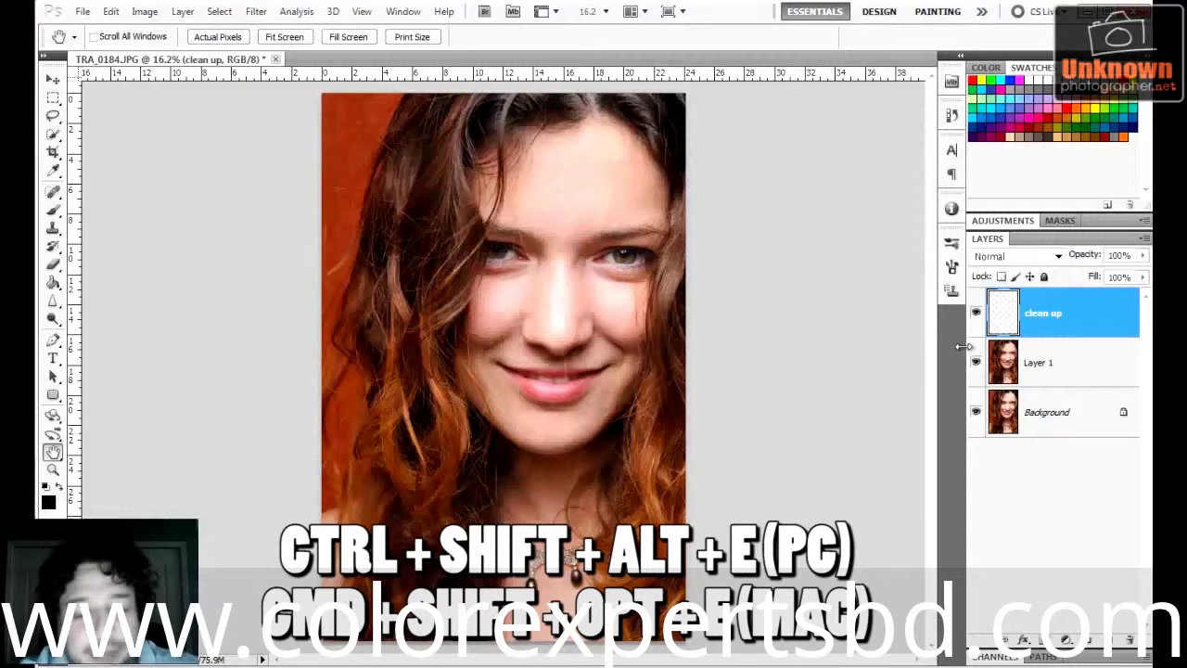
pyautogui.hotkey('ctrl', 'shift', 'alt', 'e')
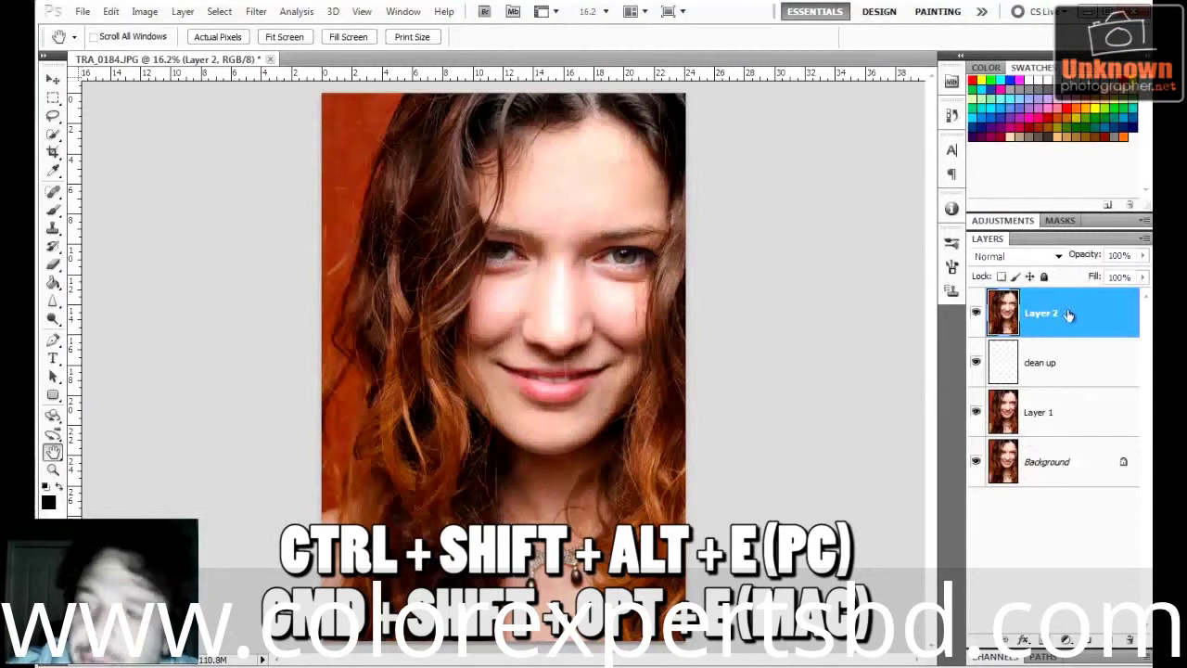
pyautogui.click(1033, 362)
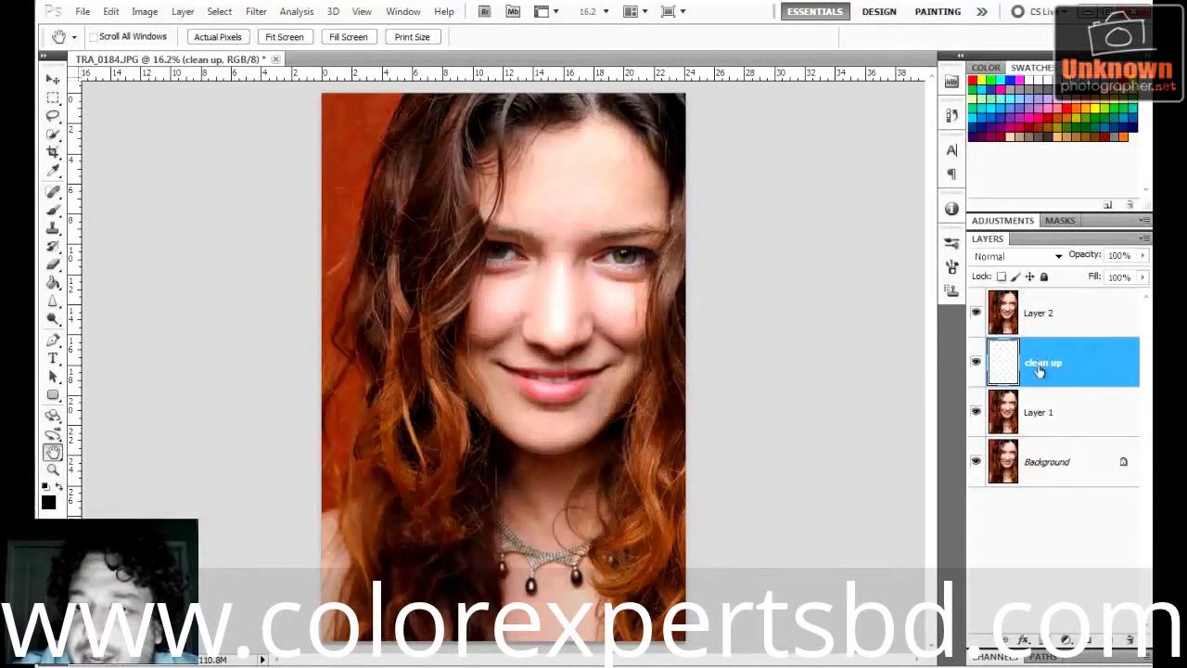
pyautogui.click(1037, 413)
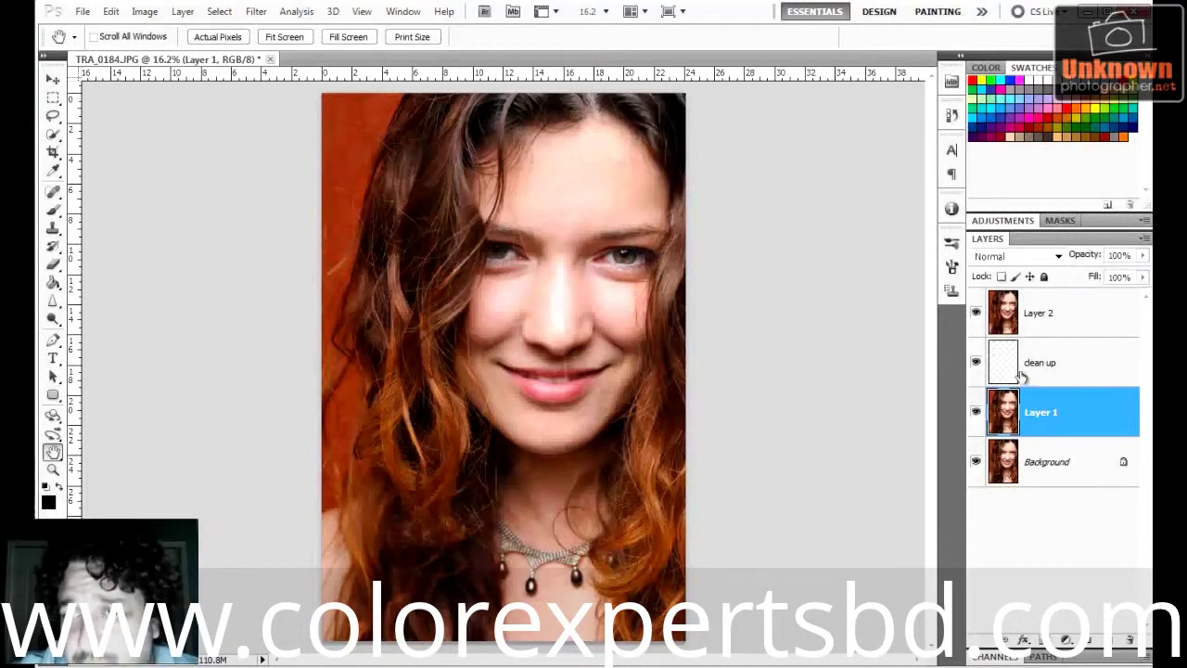
pyautogui.click(1048, 361)
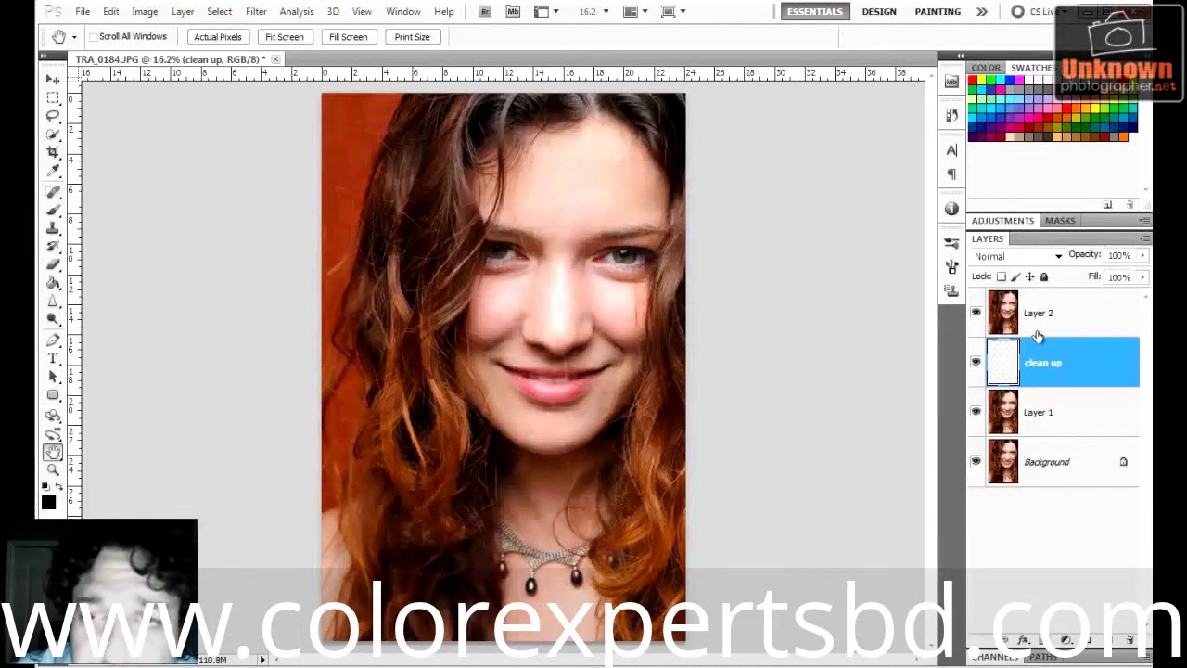
# Step: Rename the merged top layer "softening"
pyautogui.click(1044, 320)
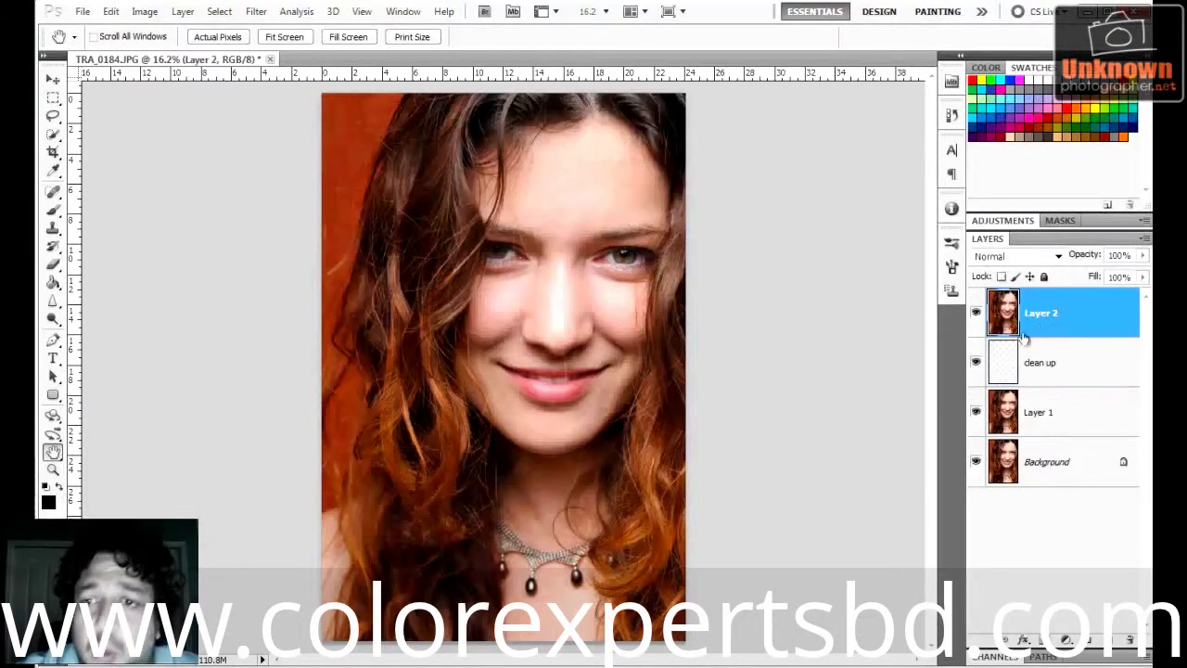
pyautogui.doubleClick(1041, 315)
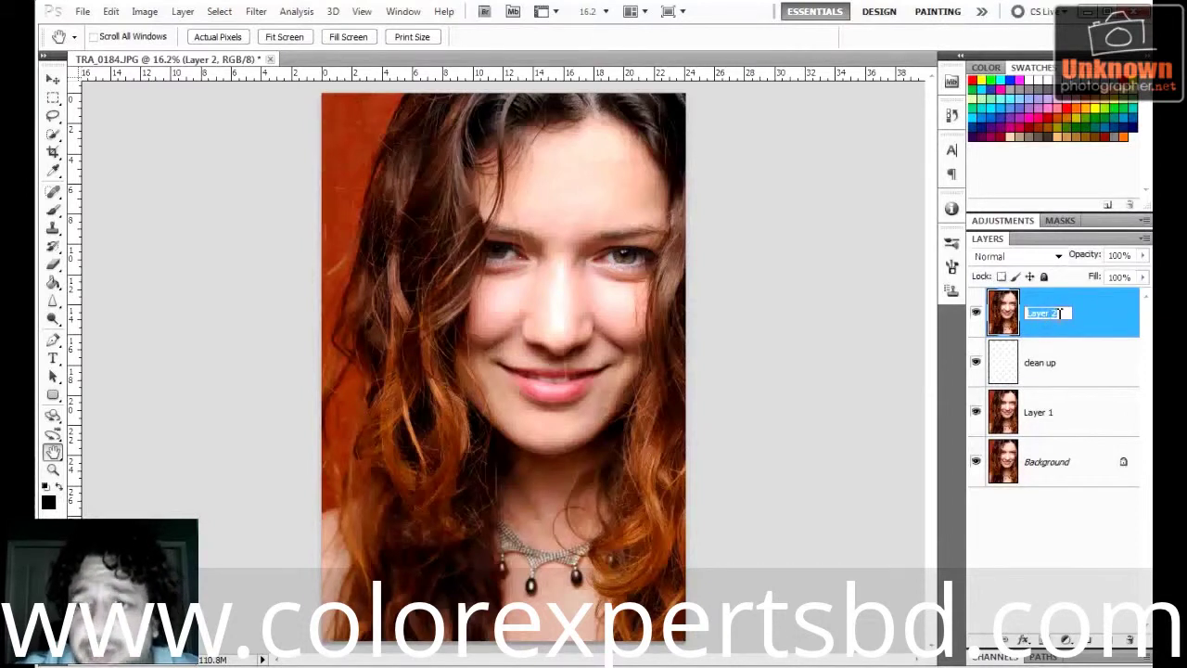
pyautogui.write('so')
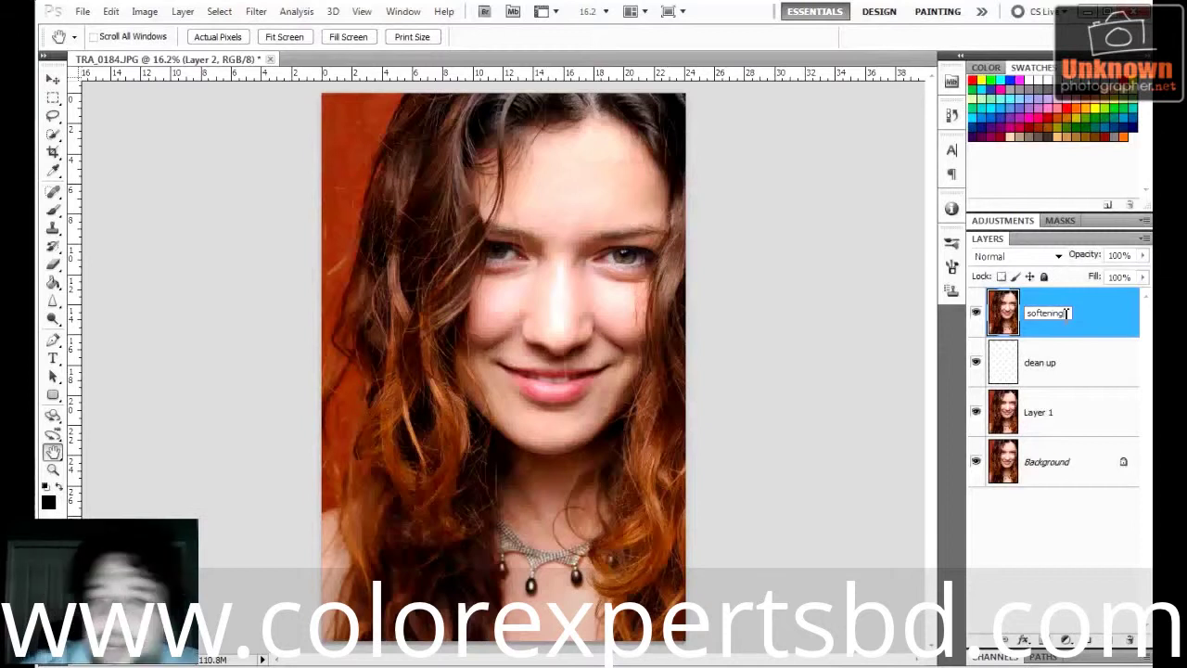
pyautogui.write('ftening')
pyautogui.press('Return')
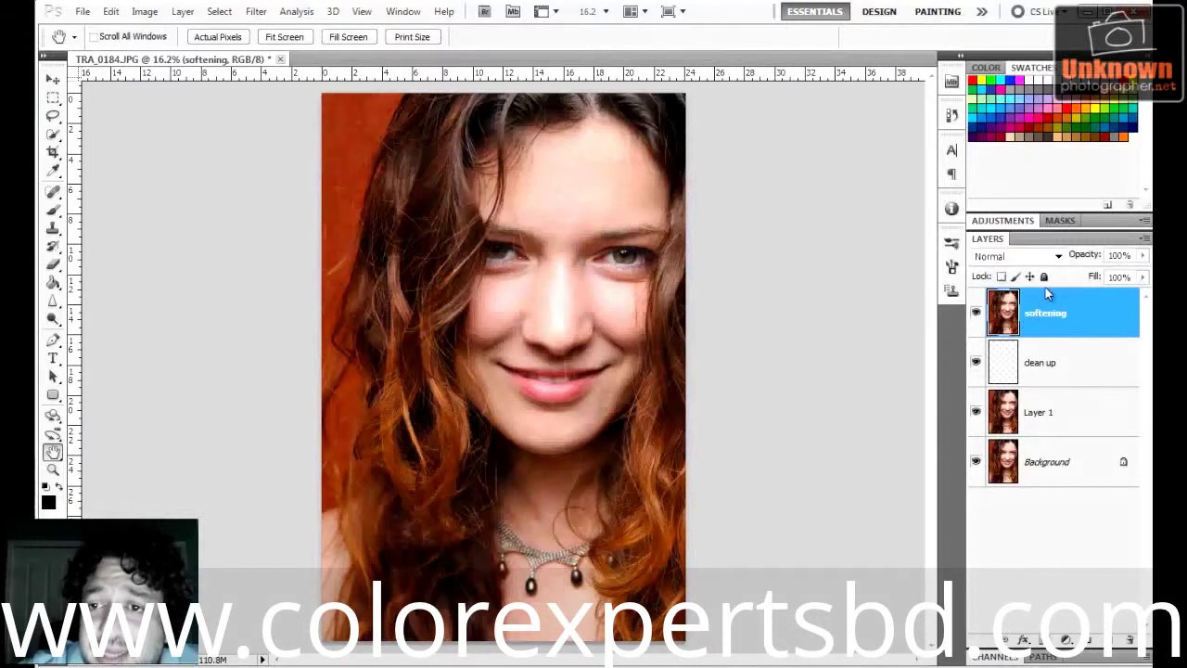
# Step: Set the softening layer's blend mode to Vivid Light and invert the layer's colors
pyautogui.click(1056, 259)
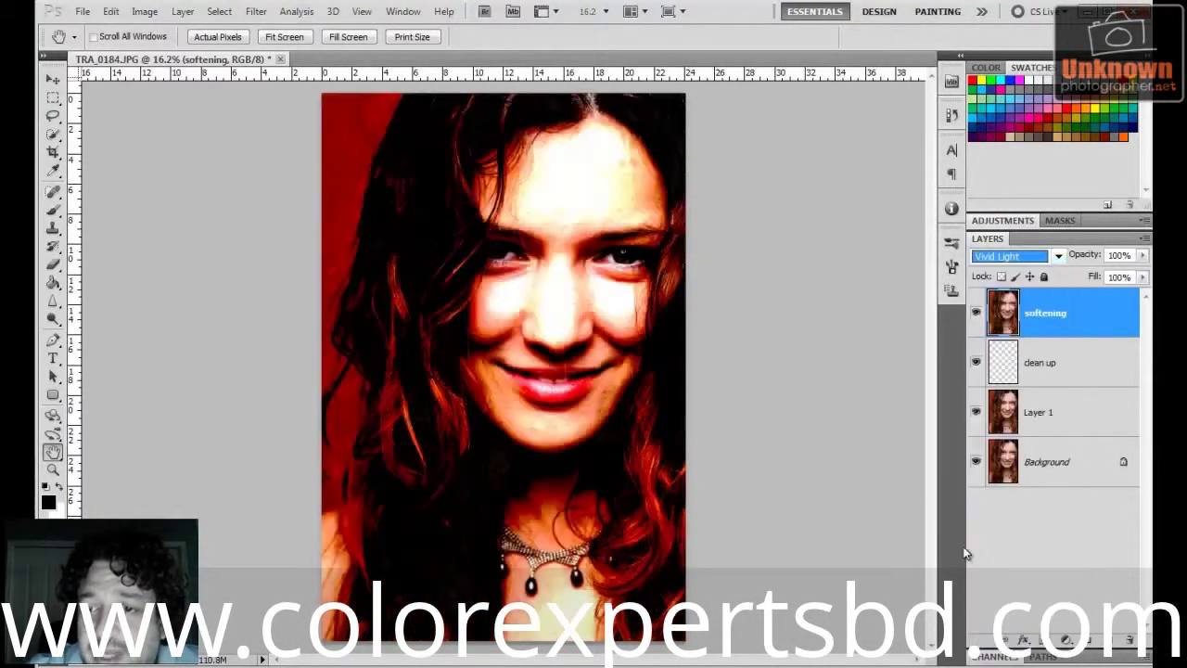
pyautogui.click(1013, 563)
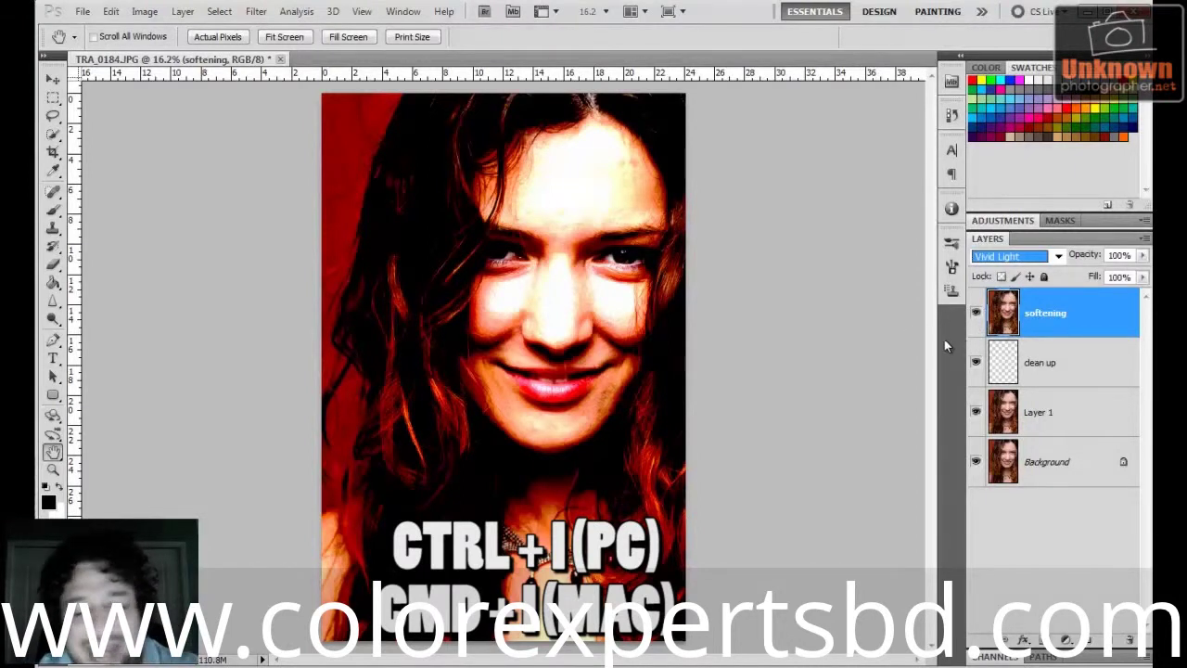
pyautogui.hotkey('ctrl', 'i')
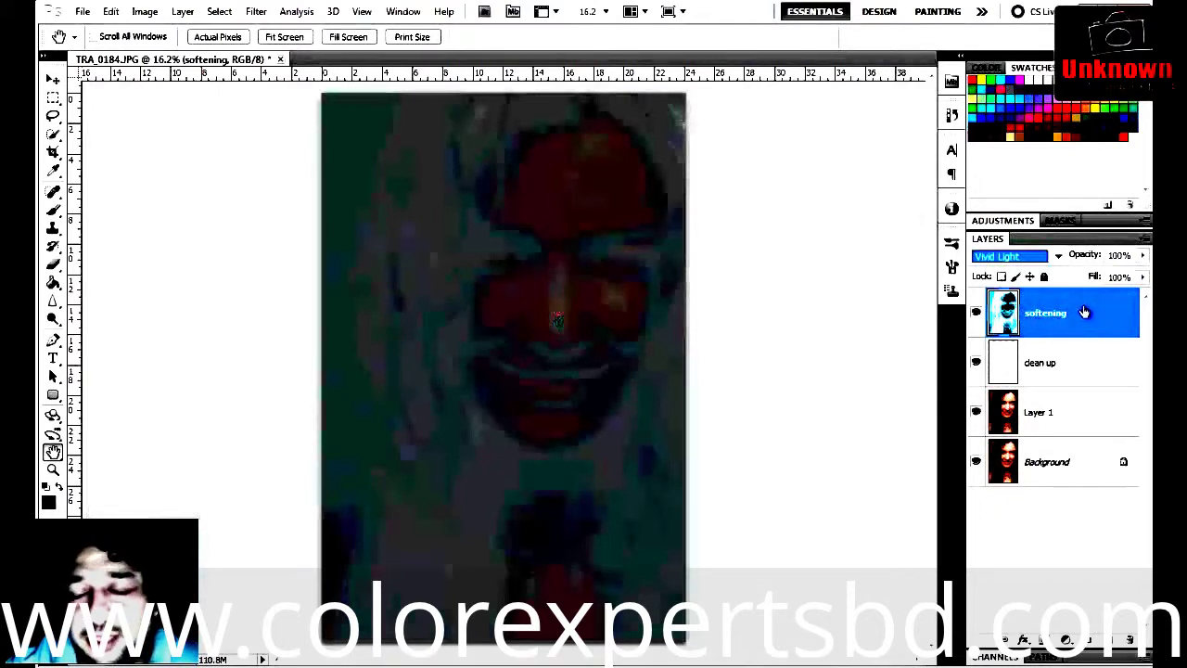
# Step: Convert the softening layer to a smart object and open the Gaussian Blur filter for it
pyautogui.rightClick(1082, 312)
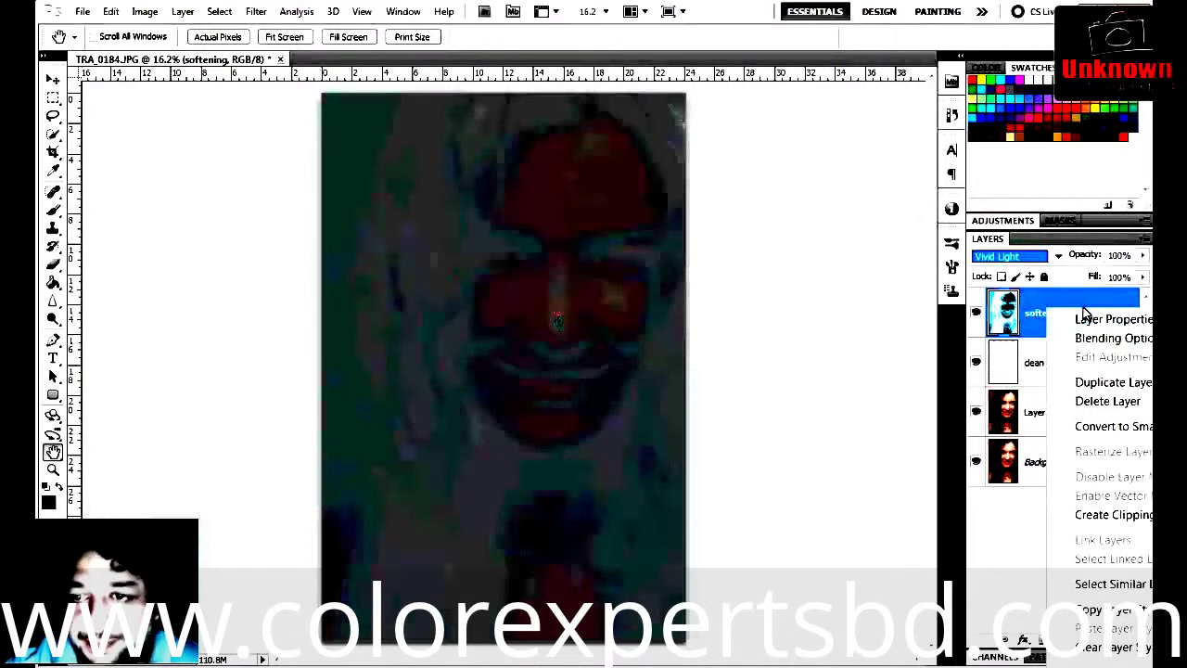
pyautogui.click(1096, 428)
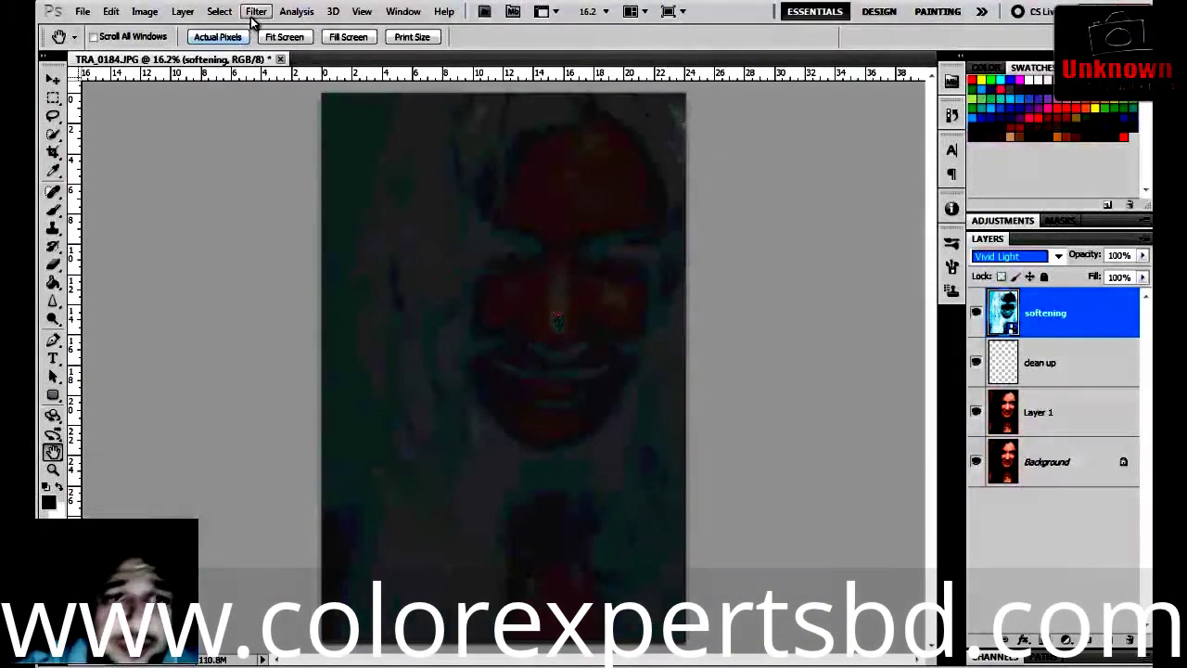
pyautogui.click(257, 13)
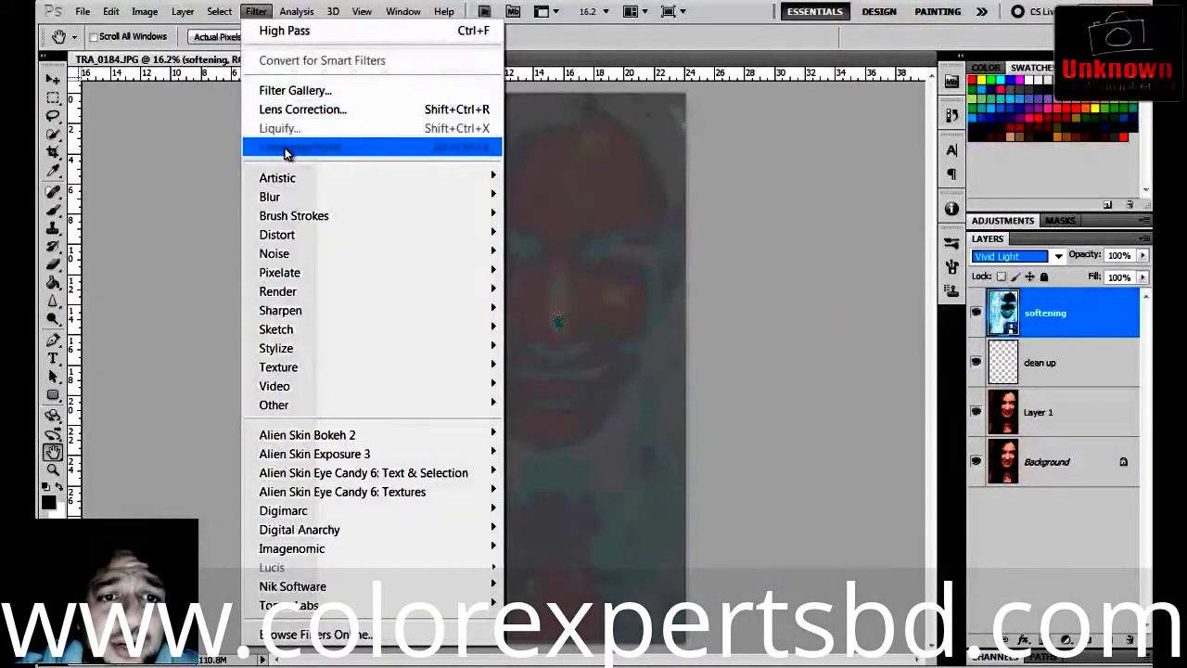
pyautogui.moveTo(287, 201)
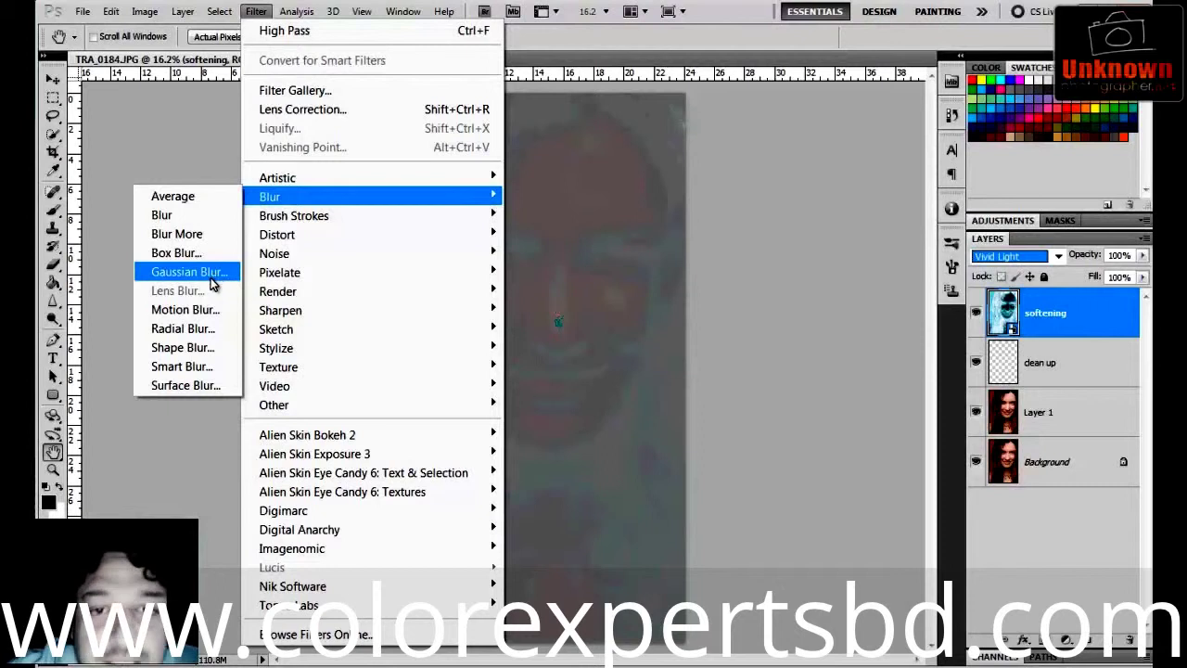
pyautogui.click(211, 281)
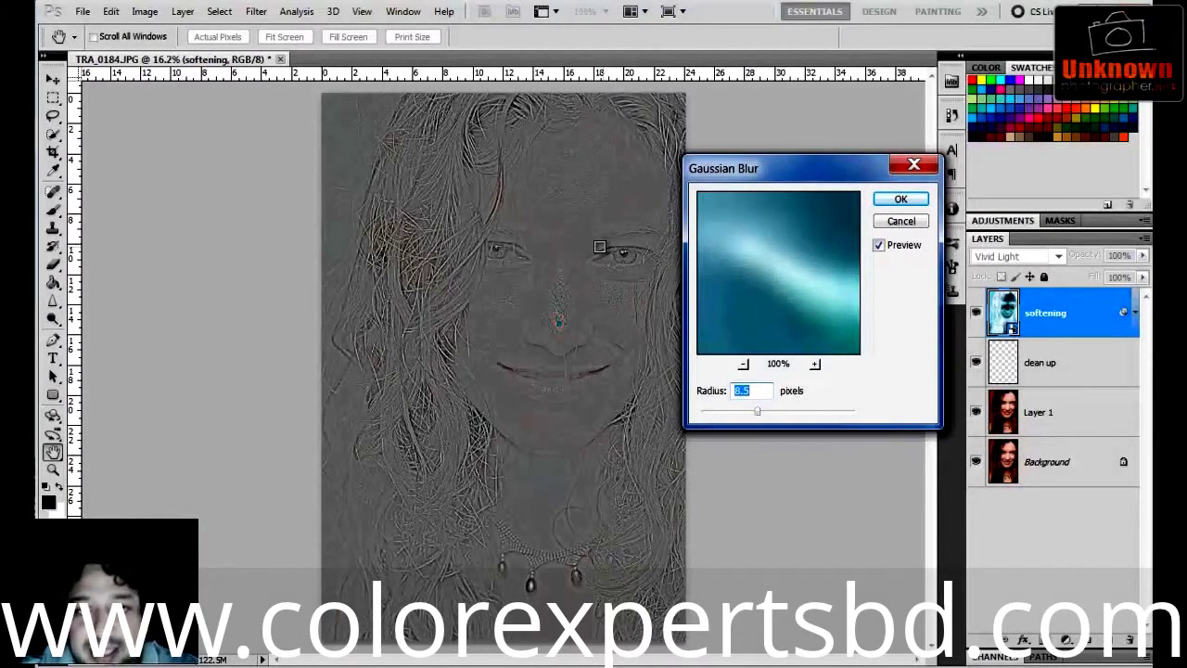
pyautogui.moveTo(770, 168)
pyautogui.mouseDown()
pyautogui.moveTo(785, 162)
pyautogui.moveTo(795, 188)
pyautogui.moveTo(781, 183)
pyautogui.mouseUp()
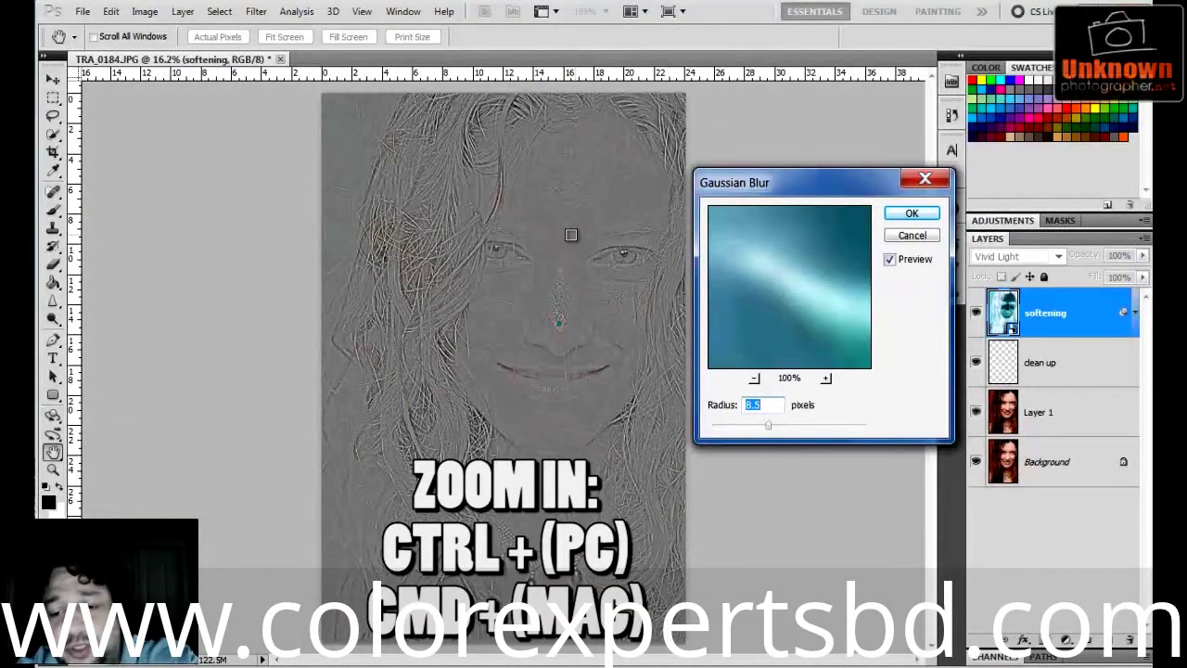
# Step: Examine the skin detail on the nose, cheeks and forehead up close in the Gaussian Blur preview
pyautogui.keyDown('ctrl'); pyautogui.click(609, 224); pyautogui.keyUp('ctrl')
pyautogui.keyDown('ctrl'); pyautogui.click(596, 225); pyautogui.keyUp('ctrl')
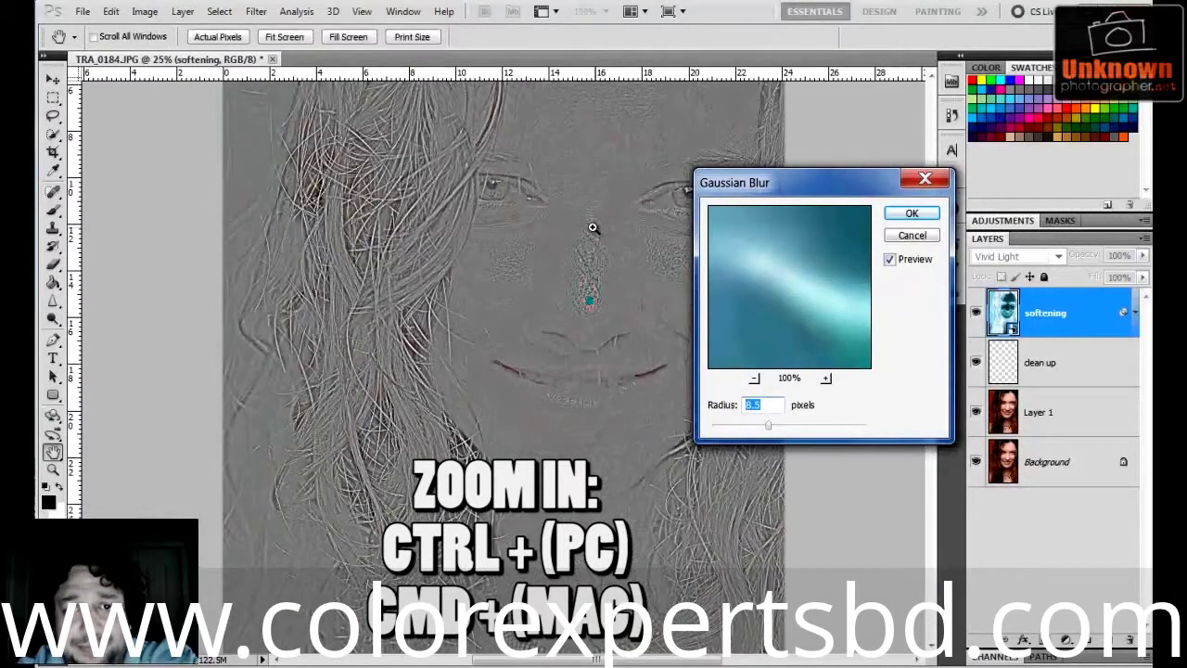
pyautogui.keyDown('ctrl'); pyautogui.click(593, 232); pyautogui.keyUp('ctrl')
pyautogui.keyDown('ctrl'); pyautogui.click(667, 209); pyautogui.keyUp('ctrl')
pyautogui.keyDown('ctrl'); pyautogui.click(666, 210); pyautogui.keyUp('ctrl')
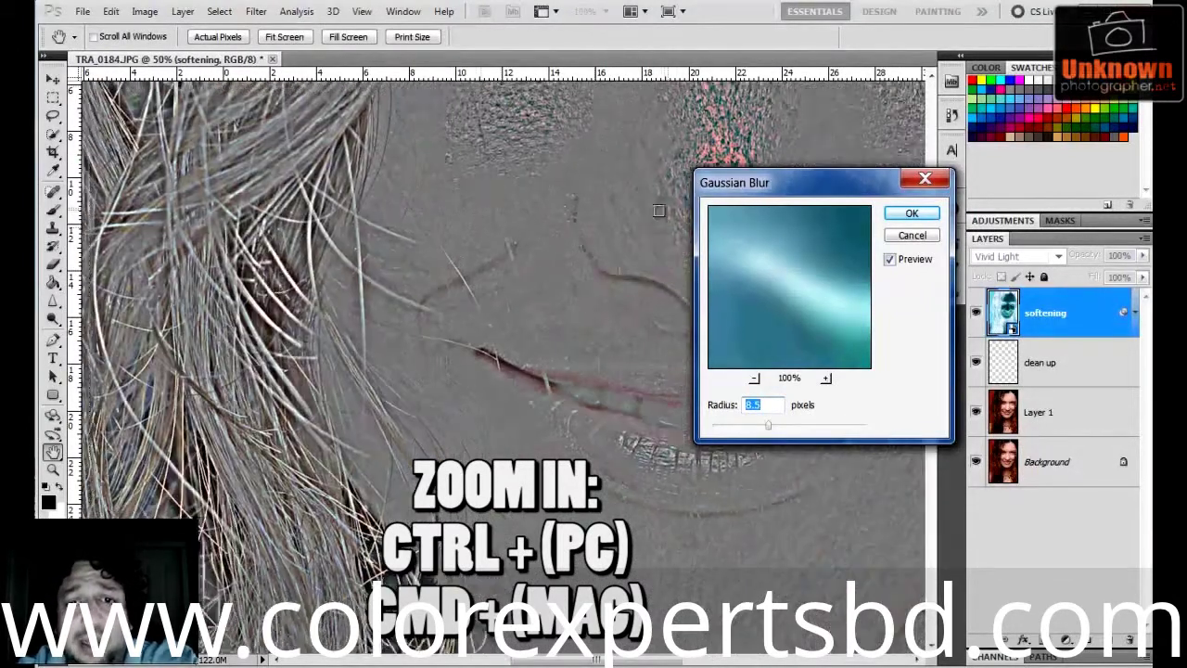
pyautogui.moveTo(618, 204); pyautogui.dragTo(455, 336)
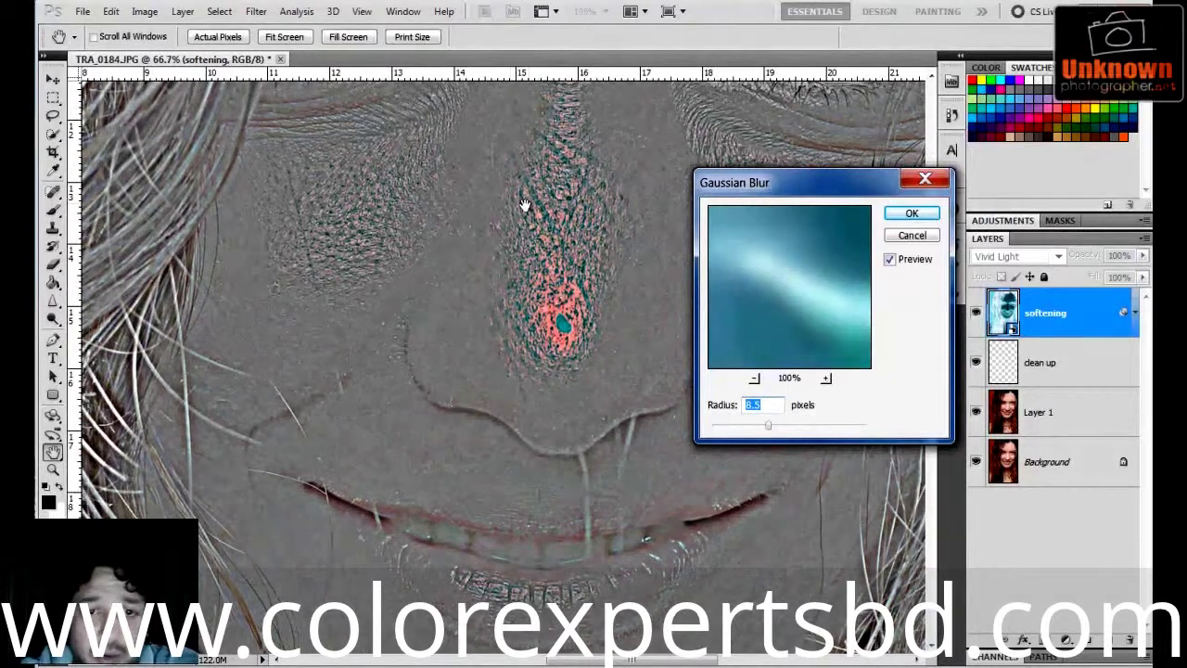
pyautogui.moveTo(527, 199); pyautogui.dragTo(415, 423)
pyautogui.moveTo(423, 123); pyautogui.dragTo(389, 437)
pyautogui.moveTo(441, 228); pyautogui.dragTo(517, 302)
pyautogui.hotkey('ctrl', 'r')
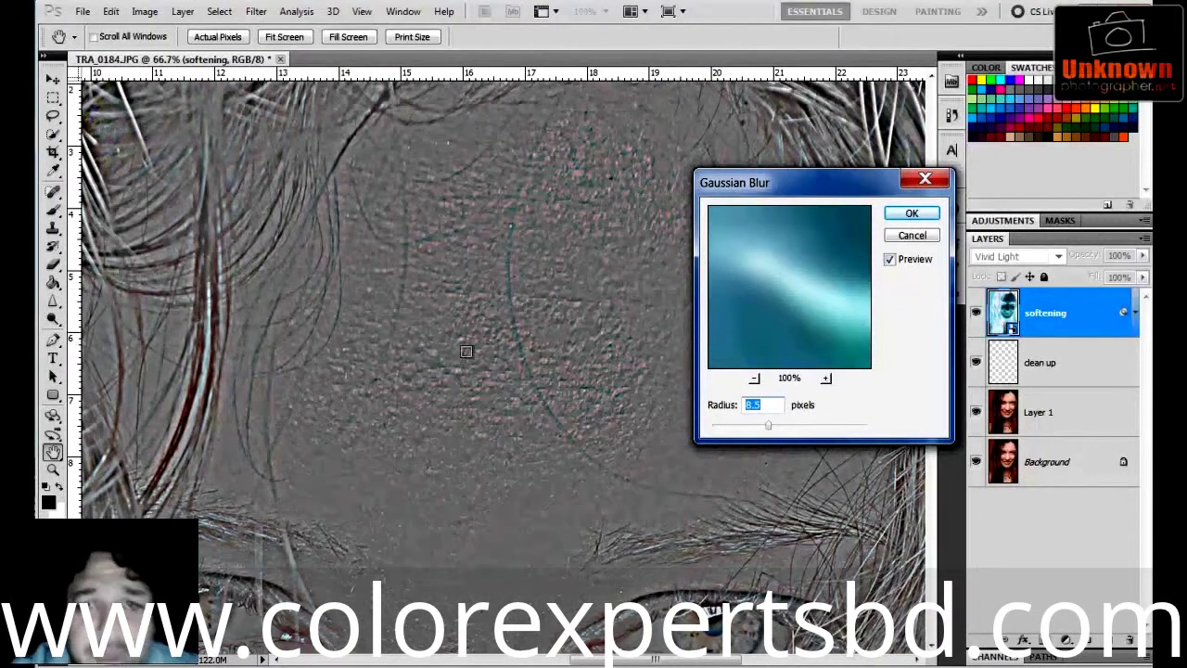
pyautogui.moveTo(543, 318); pyautogui.dragTo(470, 300)
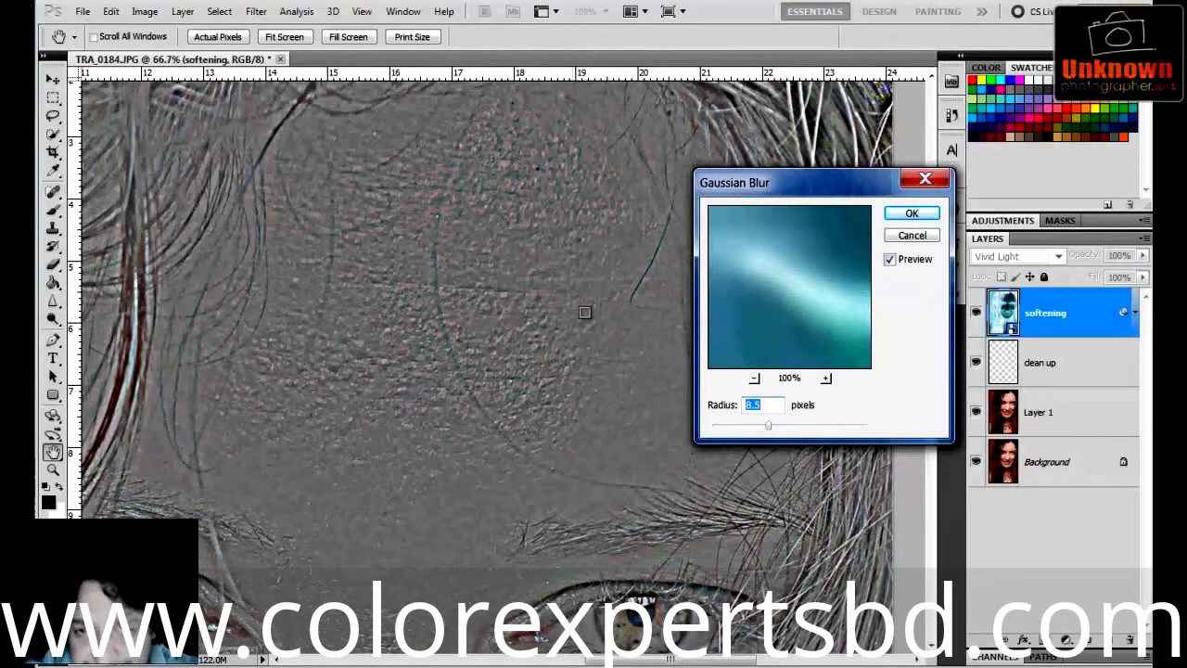
# Step: Set the Gaussian Blur radius to 8.0 pixels and apply the filter to the softening layer
pyautogui.moveTo(732, 430); pyautogui.dragTo(829, 428)
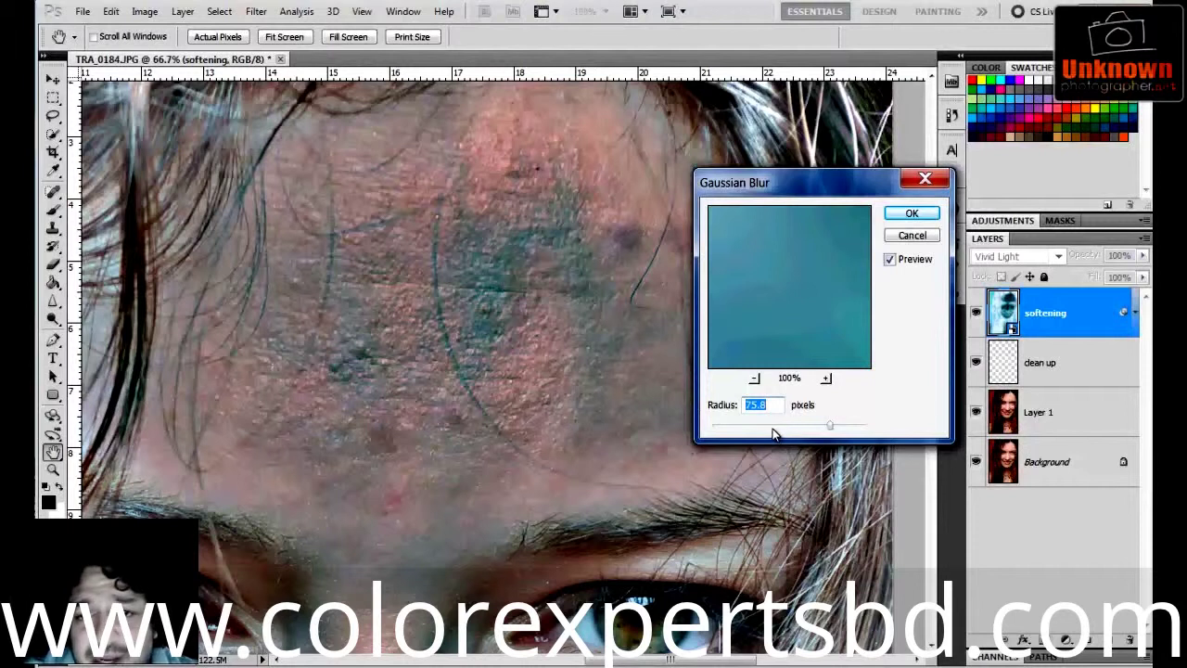
pyautogui.moveTo(774, 434)
pyautogui.mouseDown()
pyautogui.moveTo(751, 431)
pyautogui.moveTo(764, 433)
pyautogui.mouseUp()
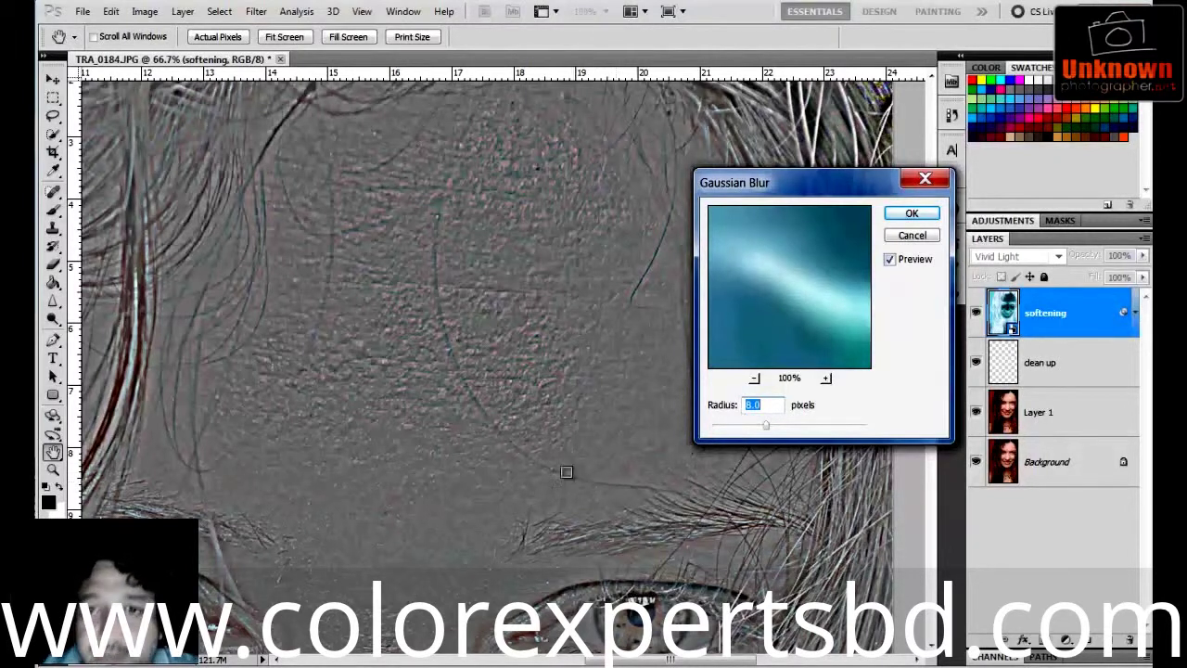
pyautogui.click(911, 216)
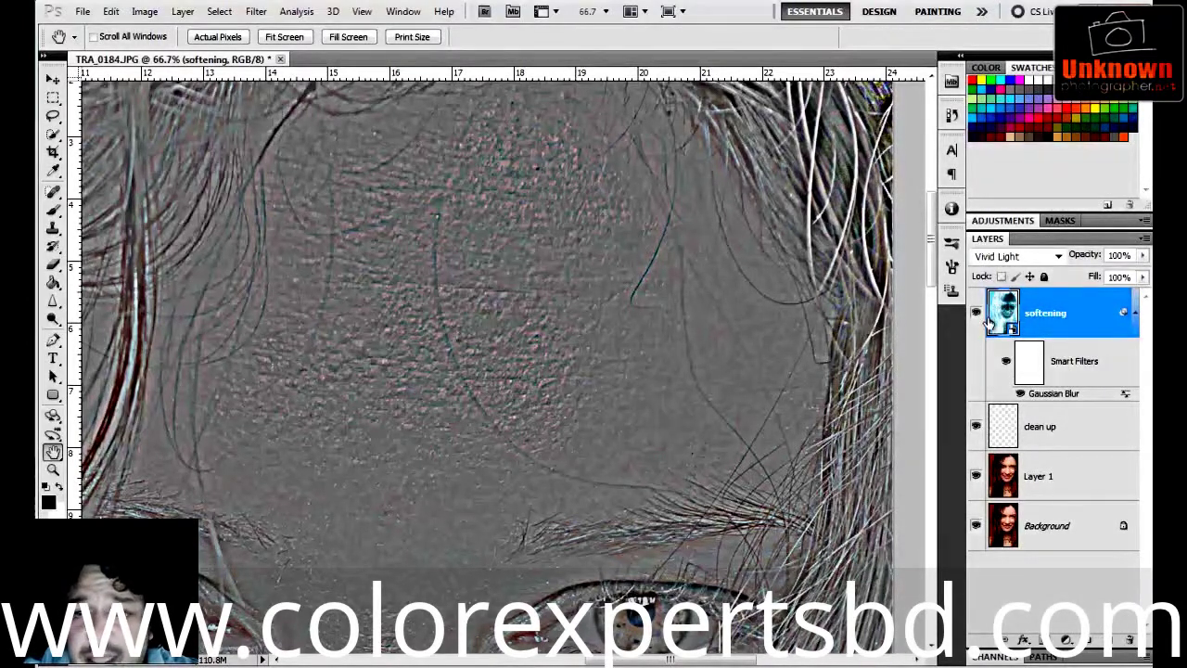
# Step: Open the High Pass filter for the softening layer and lower its radius to 6.3 pixels
pyautogui.hotkey('ctrl', '-')
pyautogui.hotkey('ctrl', '-')
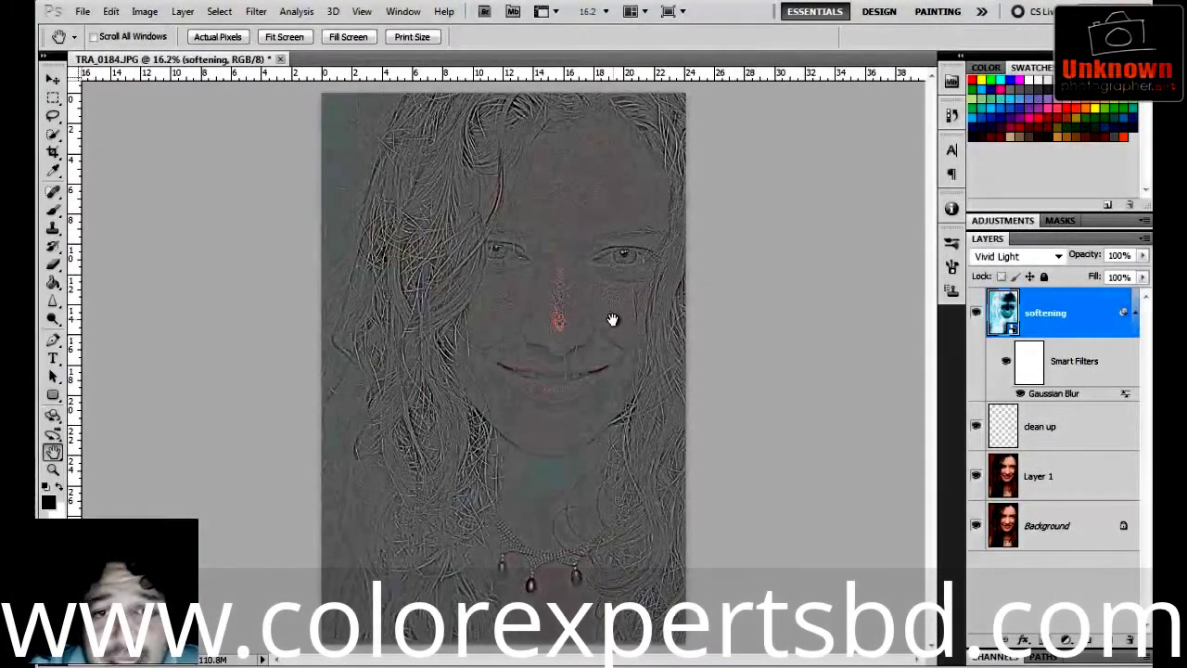
pyautogui.click(255, 13)
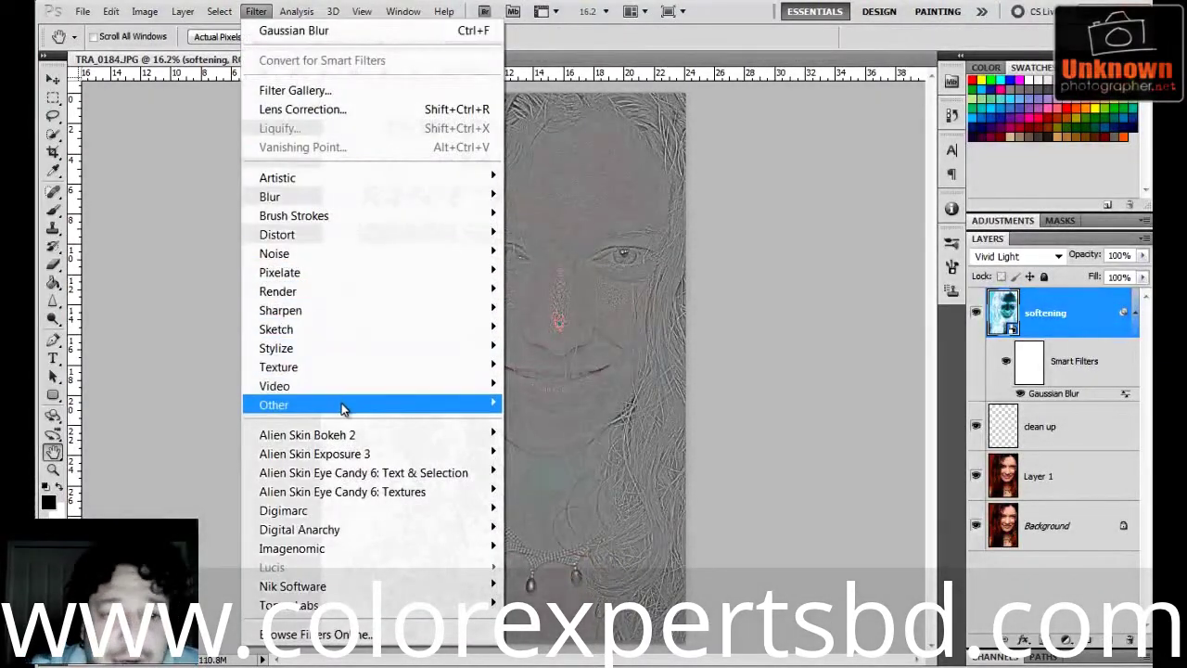
pyautogui.moveTo(341, 409)
pyautogui.click(199, 423)
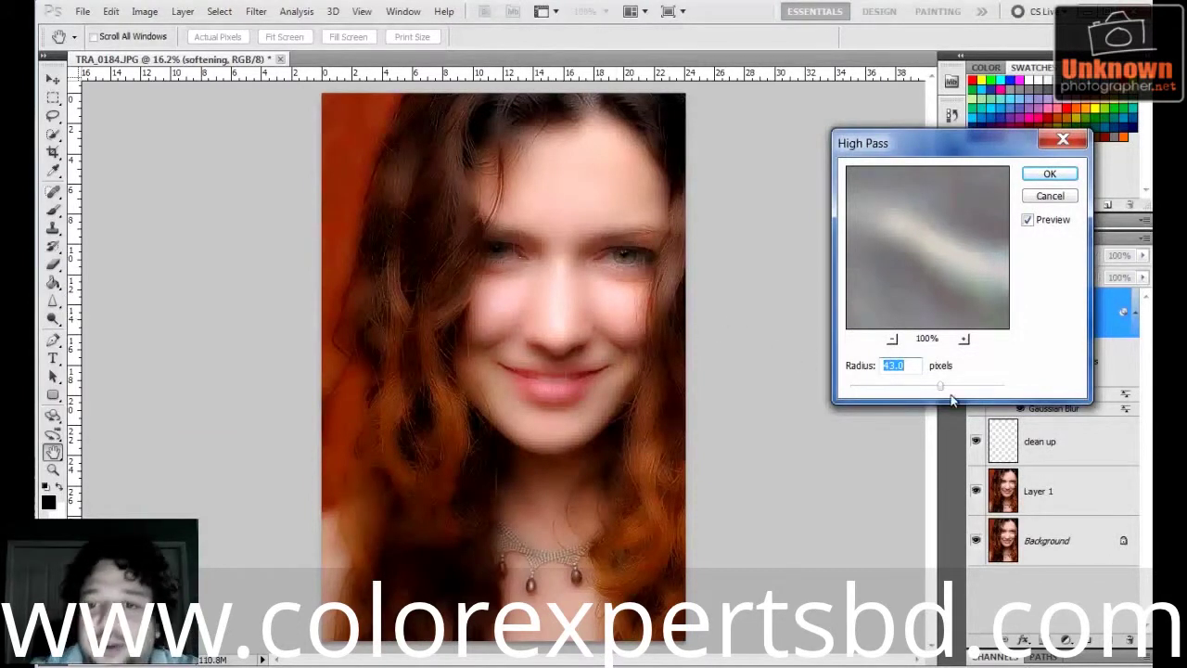
pyautogui.moveTo(950, 397); pyautogui.dragTo(894, 392)
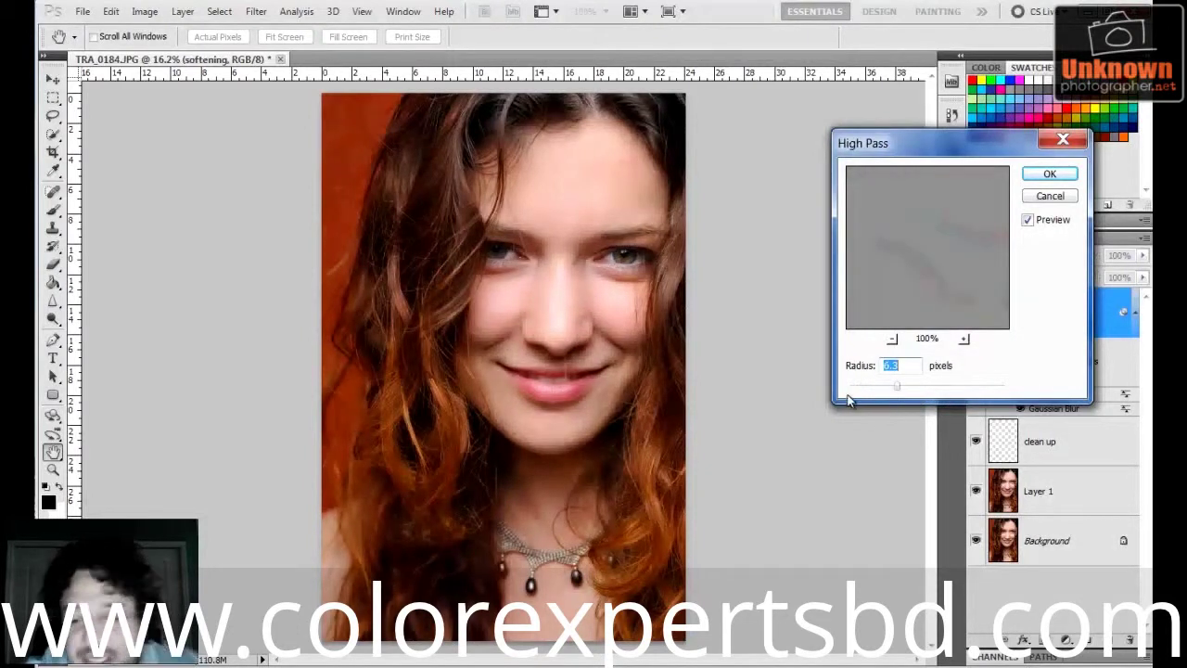
# Step: Judging by the forehead skin, raise the High Pass radius to 39.2 pixels and apply the filter
pyautogui.keyDown('ctrl'); pyautogui.click(675, 302); pyautogui.keyUp('ctrl')
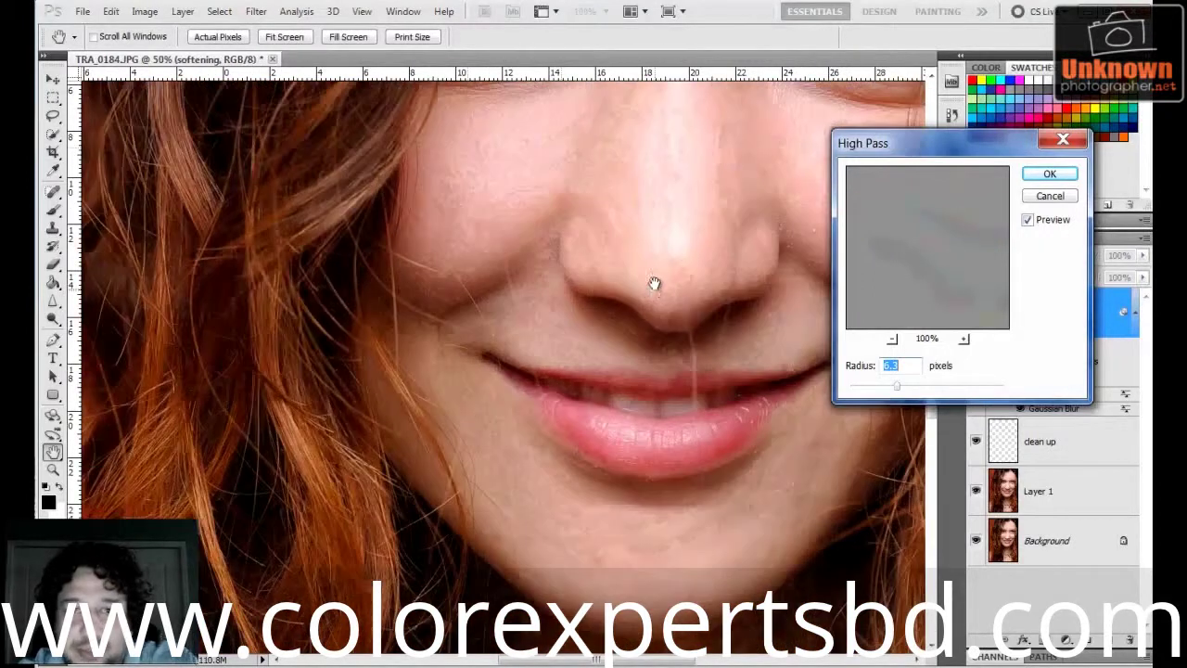
pyautogui.scroll(10, 653, 283)
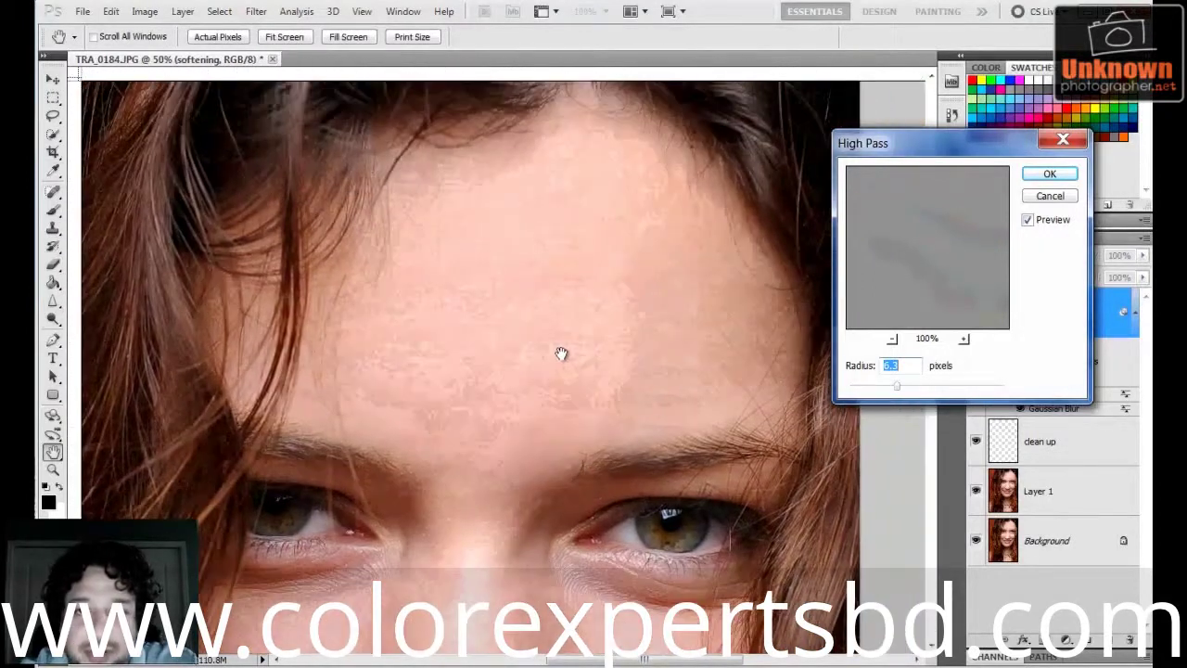
pyautogui.scroll(3, 561, 353)
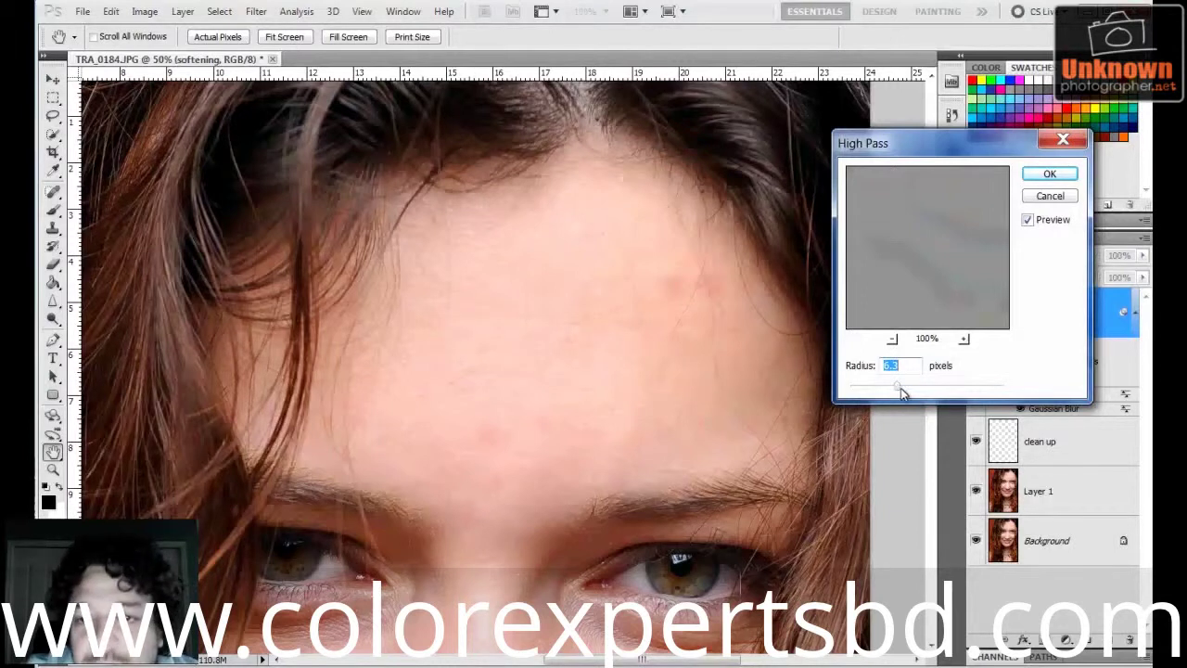
pyautogui.moveTo(912, 391); pyautogui.dragTo(932, 390)
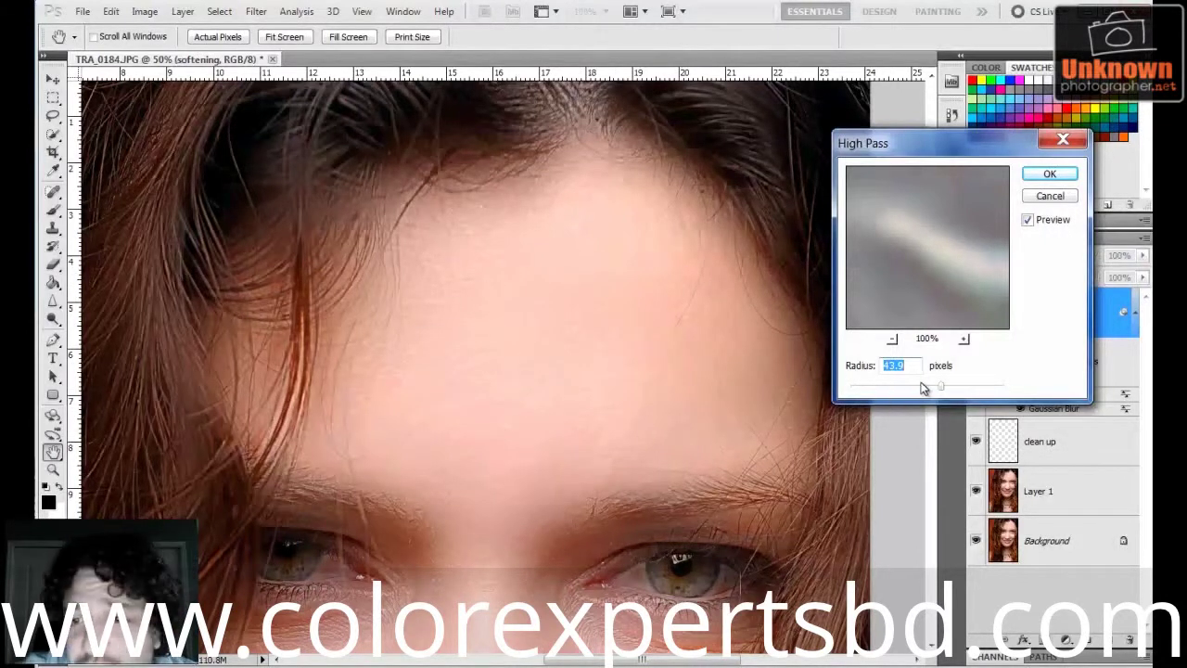
pyautogui.moveTo(939, 390); pyautogui.dragTo(937, 395)
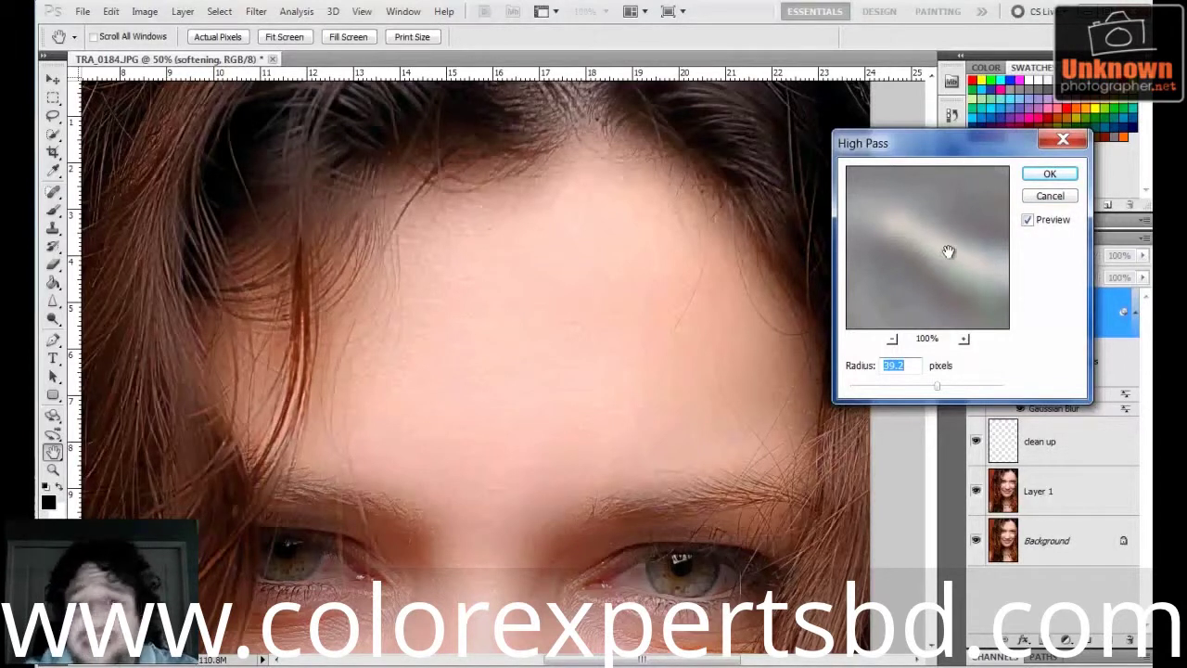
pyautogui.click(1048, 175)
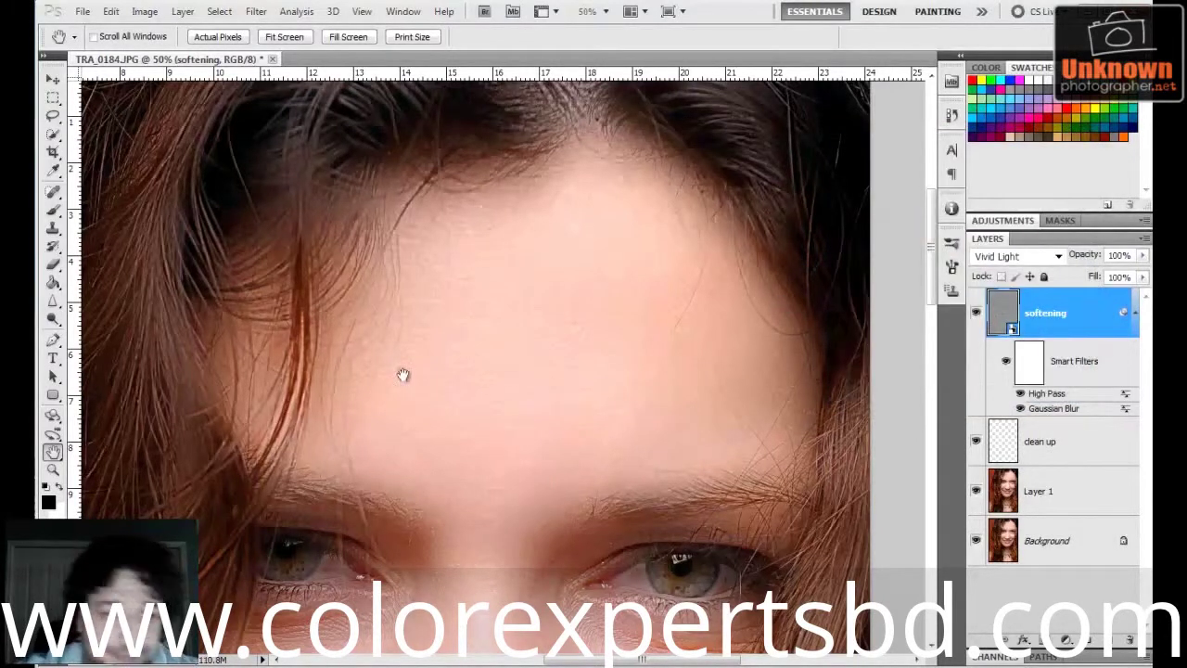
# Step: Add a layer mask to the softening layer and invert the mask to black
pyautogui.doubleClick(53, 452)
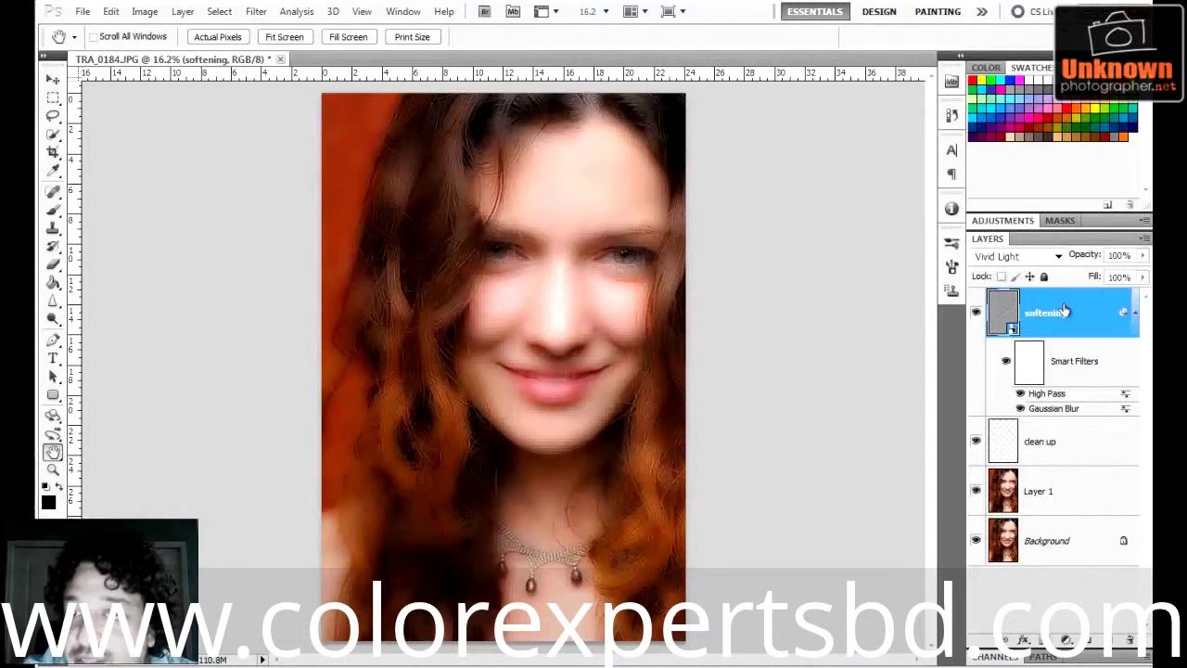
pyautogui.click(1040, 641)
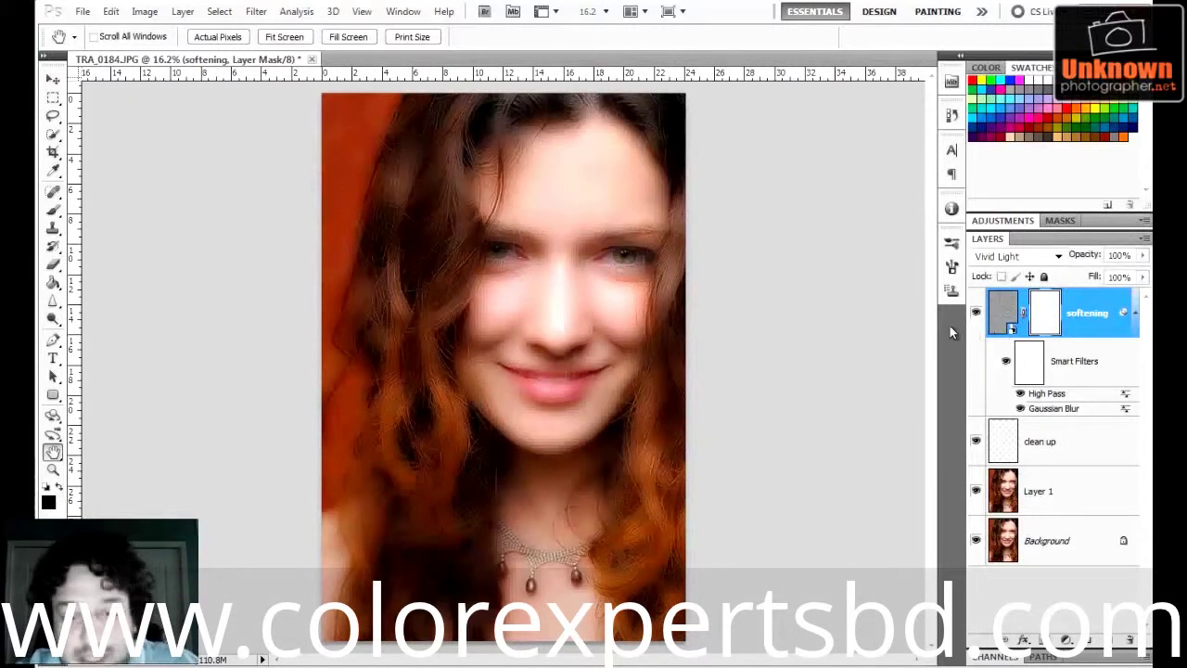
pyautogui.hotkey('ctrl', 'i')
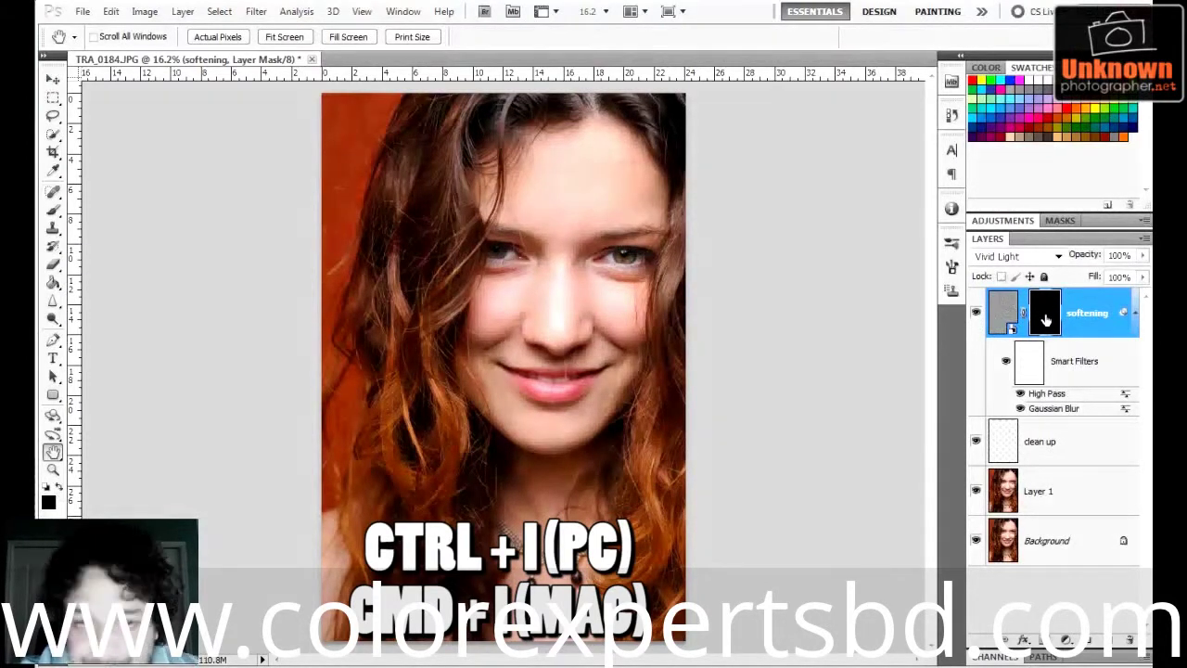
# Step: Paint white with the 288-pixel brush on the softening layer's mask over the forehead skin
pyautogui.click(53, 471)
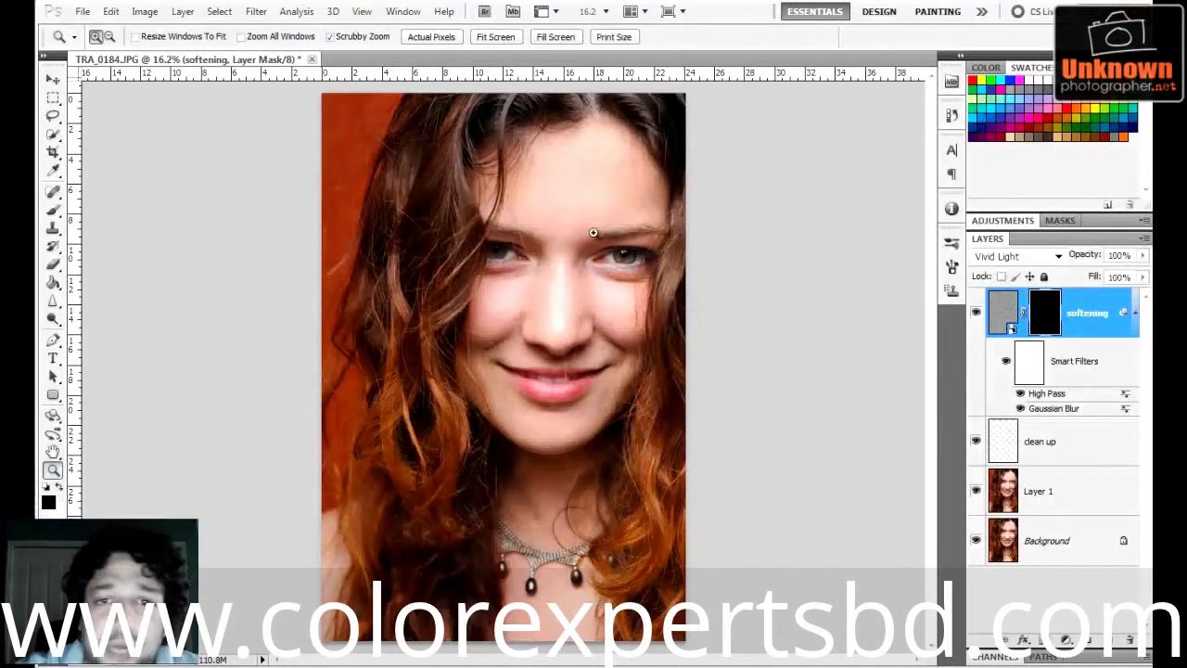
pyautogui.moveTo(593, 233); pyautogui.dragTo(482, 339)
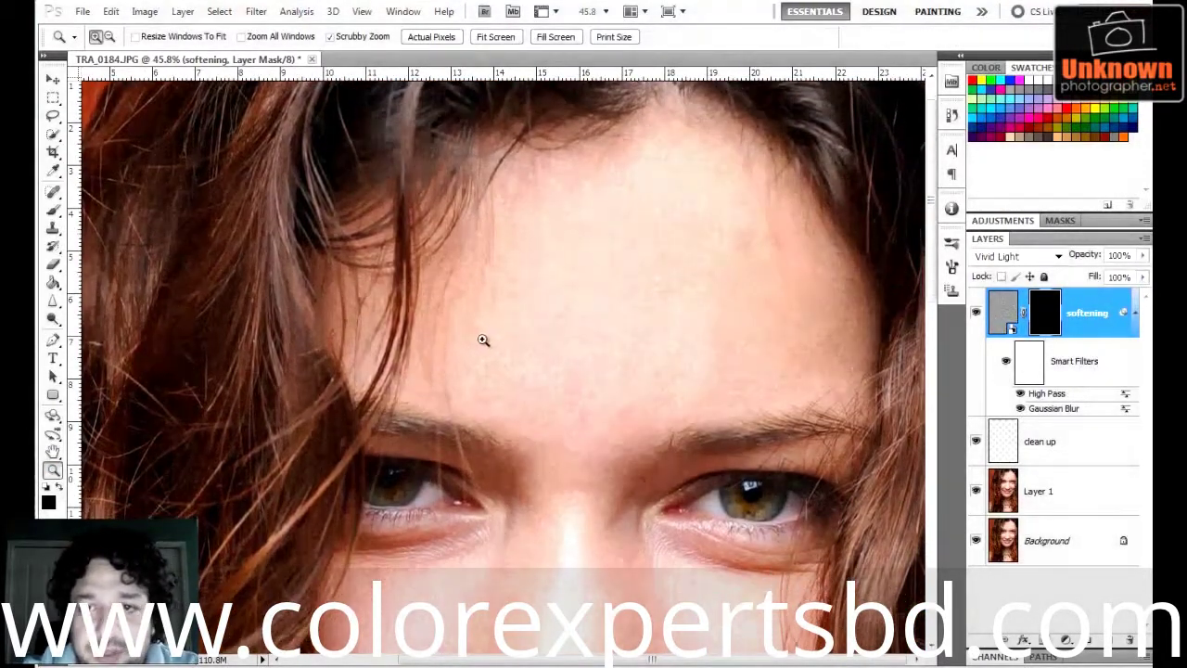
pyautogui.click(52, 213)
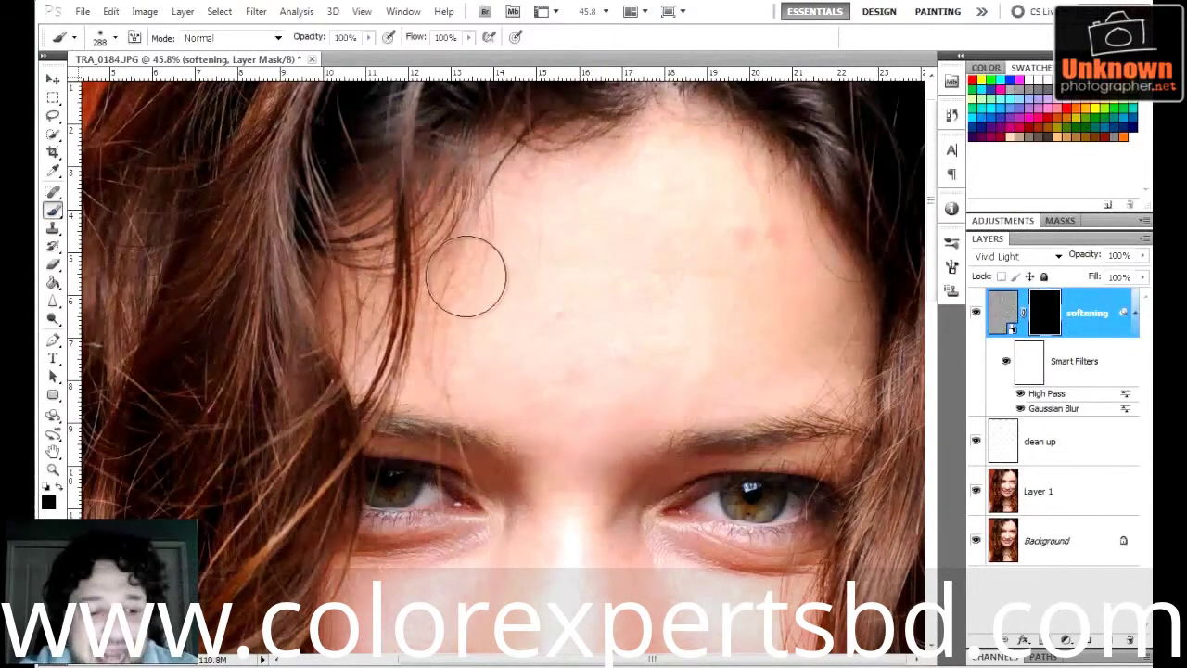
pyautogui.press('x')
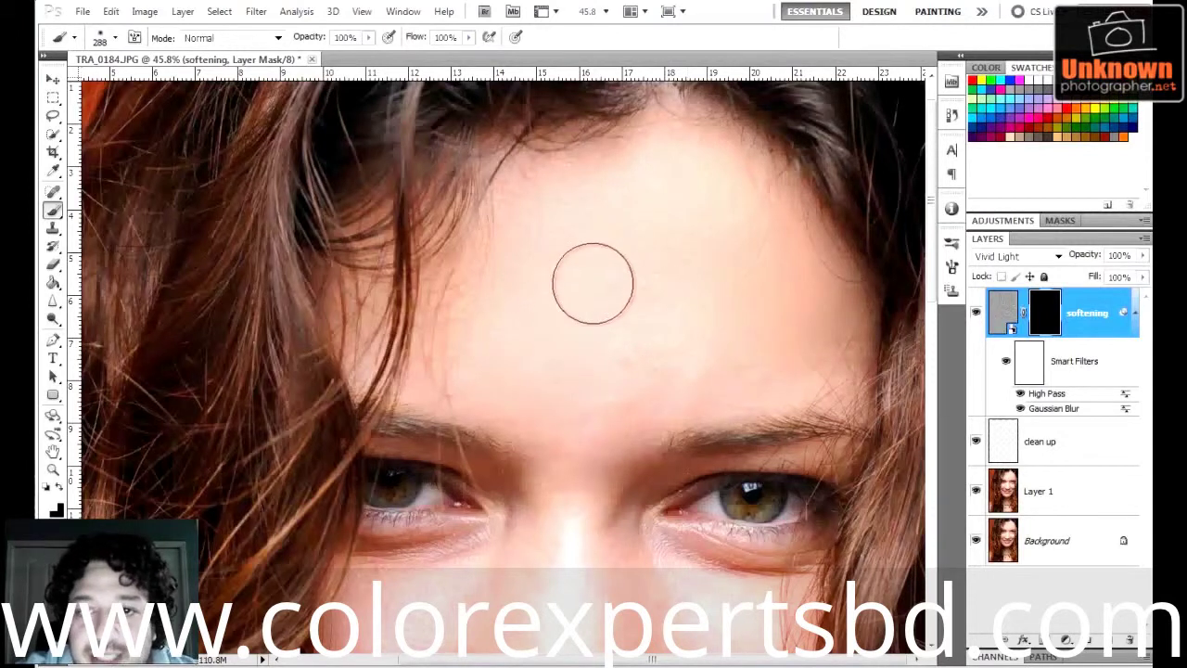
pyautogui.moveTo(670, 249)
pyautogui.mouseDown()
pyautogui.moveTo(641, 363)
pyautogui.moveTo(618, 272)
pyautogui.mouseUp()
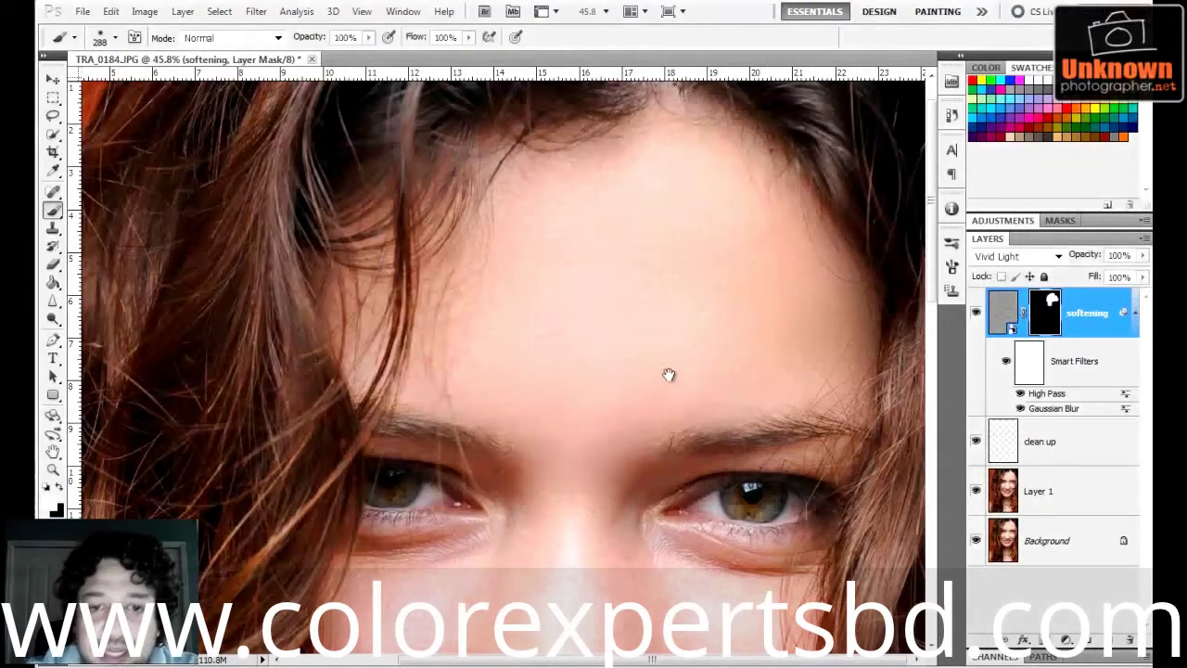
# Step: Paint white on the softening layer's mask over the nose, cheeks and chin, restoring the eyes with black
pyautogui.moveTo(668, 374); pyautogui.dragTo(585, 251)
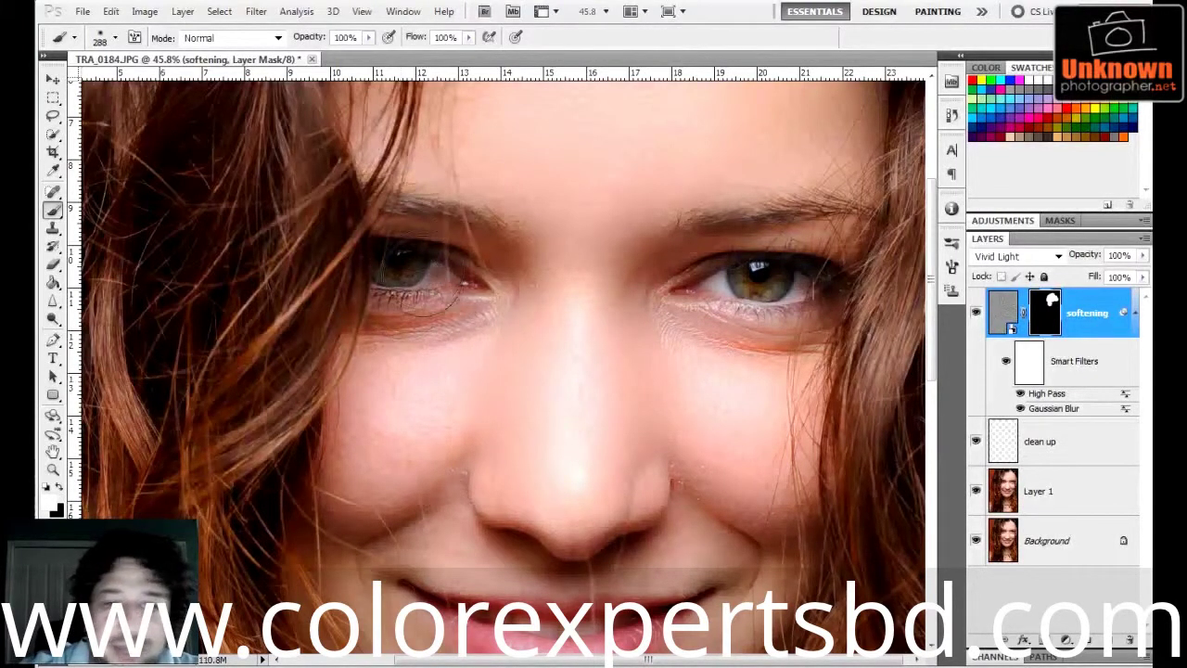
pyautogui.moveTo(422, 297); pyautogui.dragTo(468, 295)
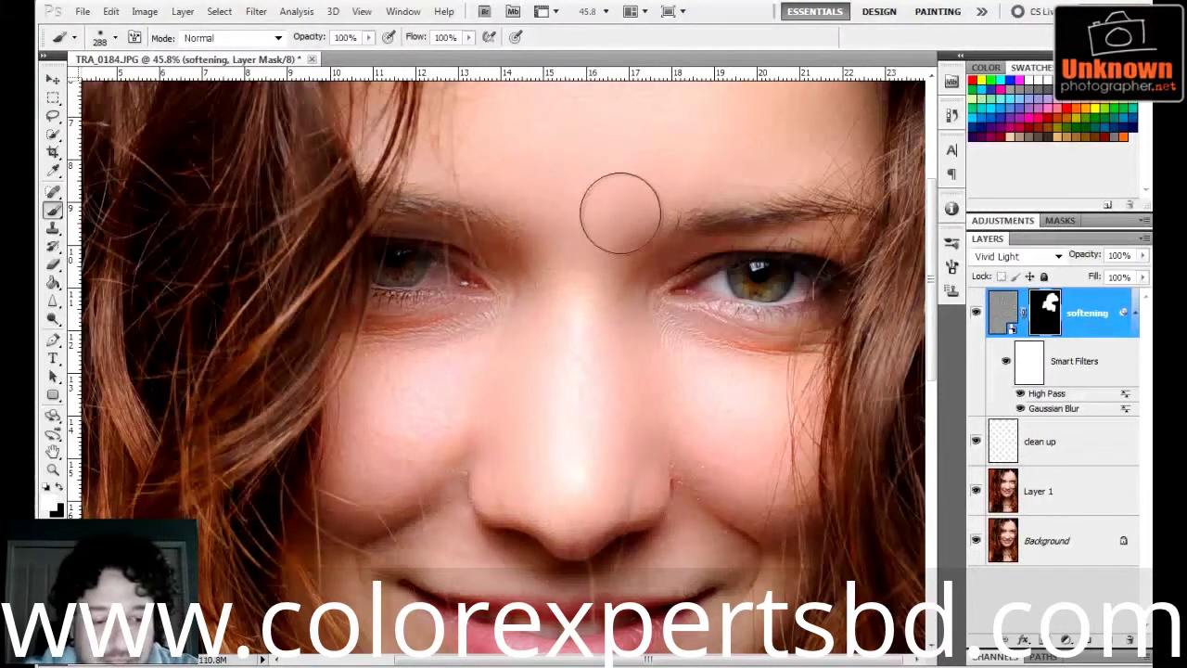
pyautogui.press('x')
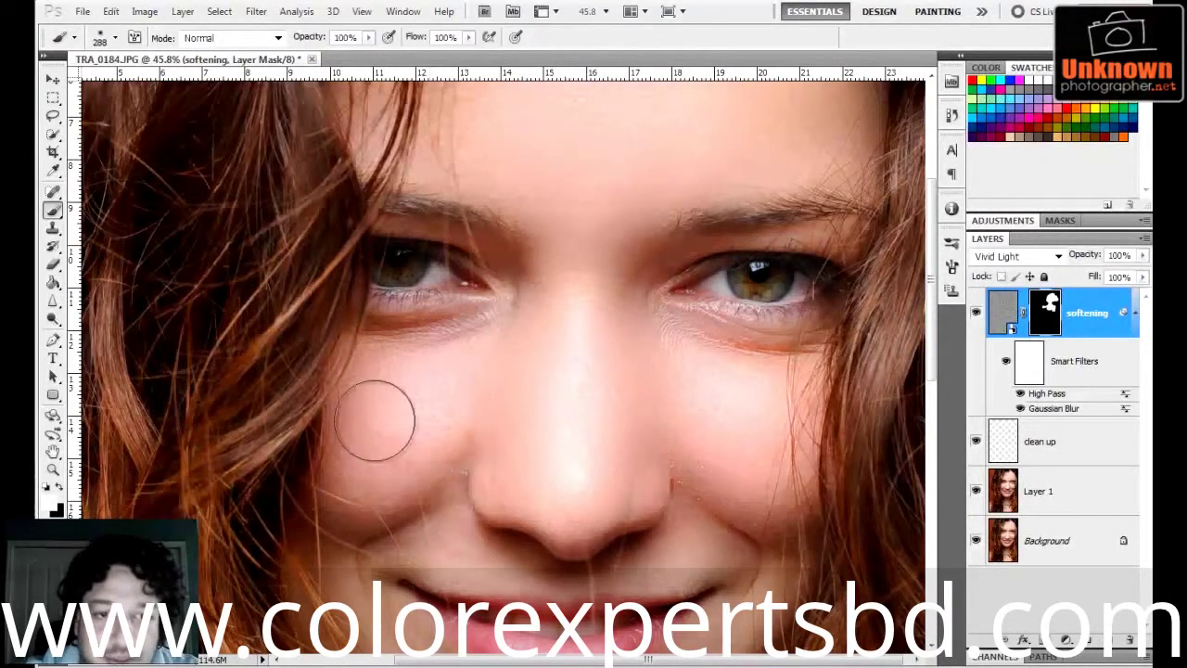
pyautogui.moveTo(520, 450); pyautogui.dragTo(593, 217)
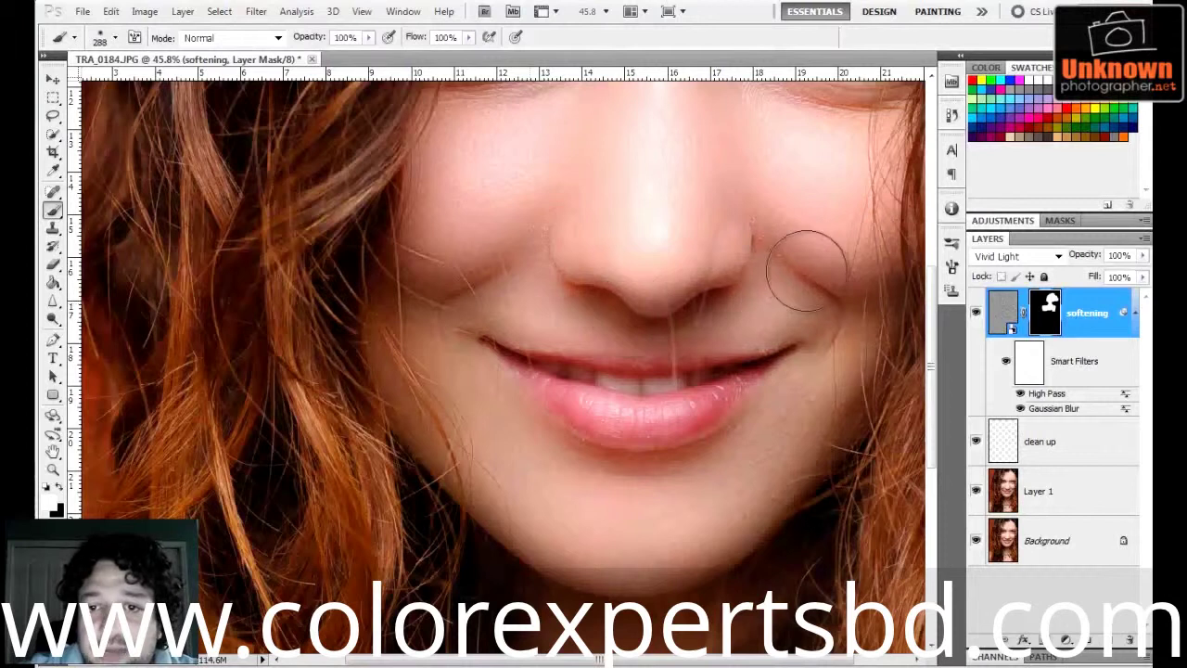
pyautogui.moveTo(807, 269)
pyautogui.mouseDown()
pyautogui.moveTo(702, 311)
pyautogui.moveTo(584, 312)
pyautogui.moveTo(512, 293)
pyautogui.moveTo(712, 288)
pyautogui.moveTo(697, 325)
pyautogui.mouseUp()
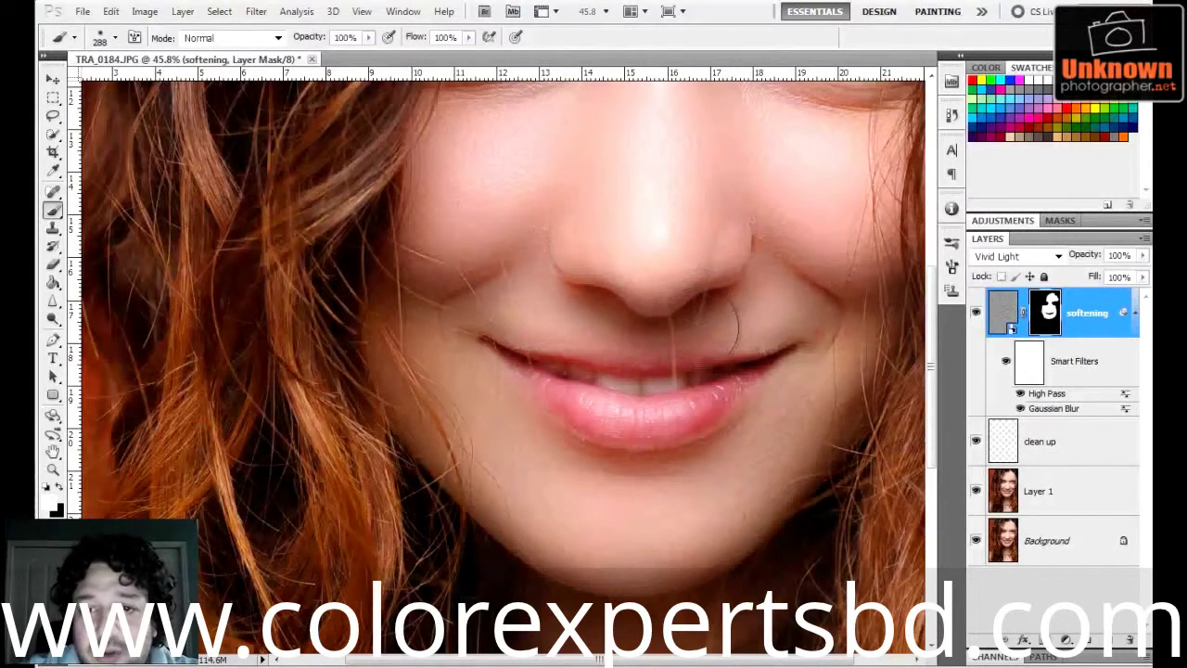
# Step: Paint black on the softening layer's mask over the lips, reducing the brush size from 288 to 157 pixels for the finer edges
pyautogui.press('x')
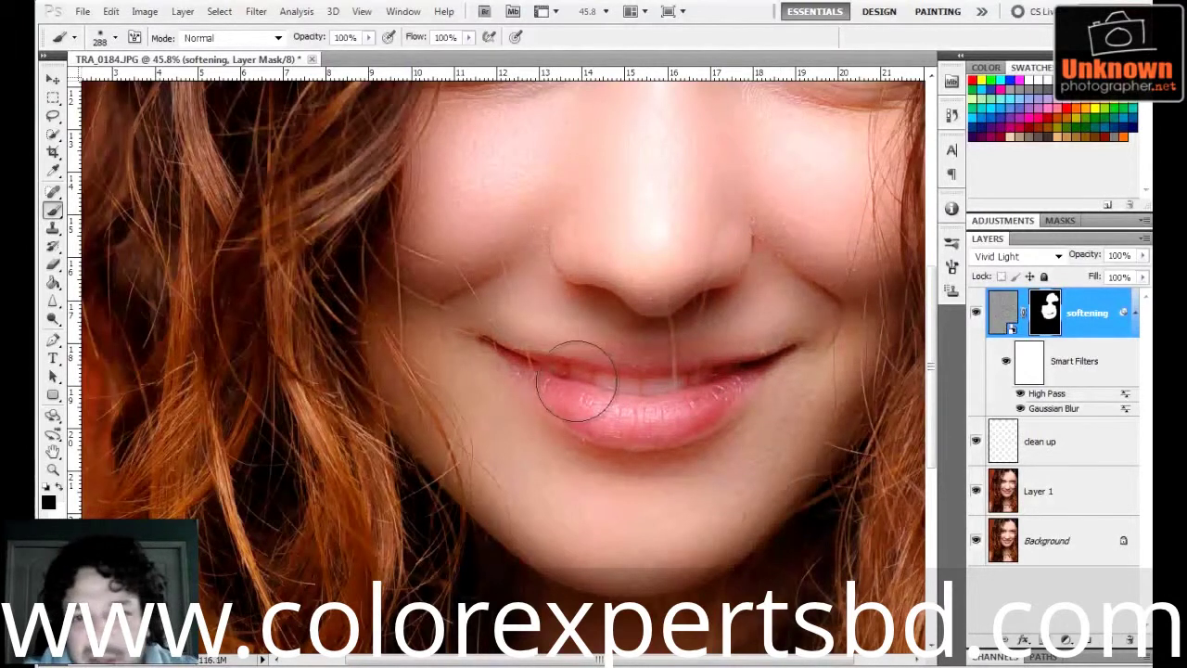
pyautogui.moveTo(576, 381)
pyautogui.mouseDown()
pyautogui.moveTo(686, 388)
pyautogui.moveTo(752, 372)
pyautogui.moveTo(641, 375)
pyautogui.moveTo(652, 401)
pyautogui.moveTo(723, 374)
pyautogui.moveTo(681, 388)
pyautogui.moveTo(579, 389)
pyautogui.moveTo(522, 358)
pyautogui.moveTo(638, 406)
pyautogui.moveTo(760, 371)
pyautogui.mouseUp()
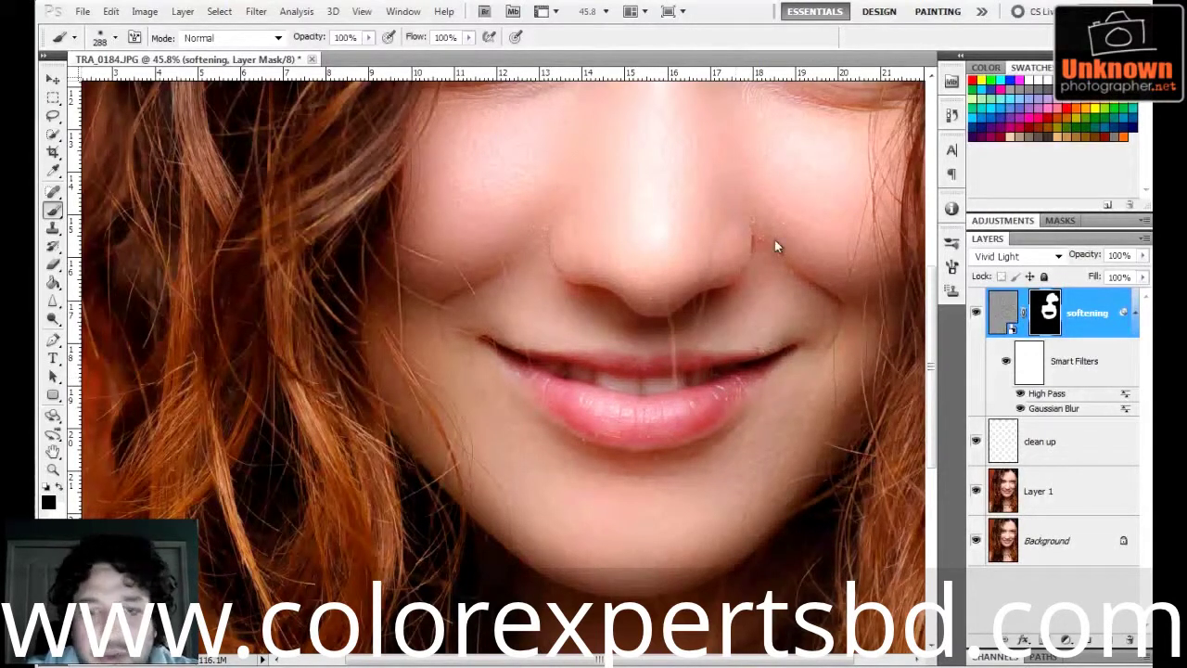
pyautogui.moveTo(656, 339); pyautogui.dragTo(627, 337)
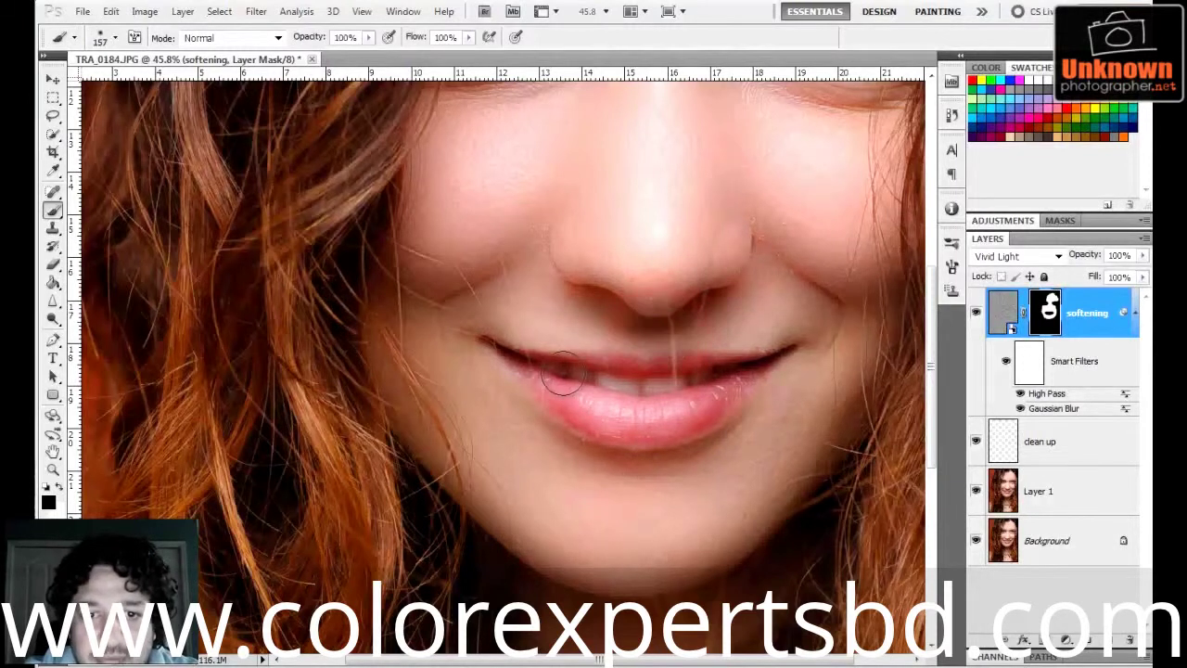
pyautogui.moveTo(496, 353)
pyautogui.mouseDown()
pyautogui.moveTo(543, 382)
pyautogui.moveTo(663, 408)
pyautogui.moveTo(760, 371)
pyautogui.mouseUp()
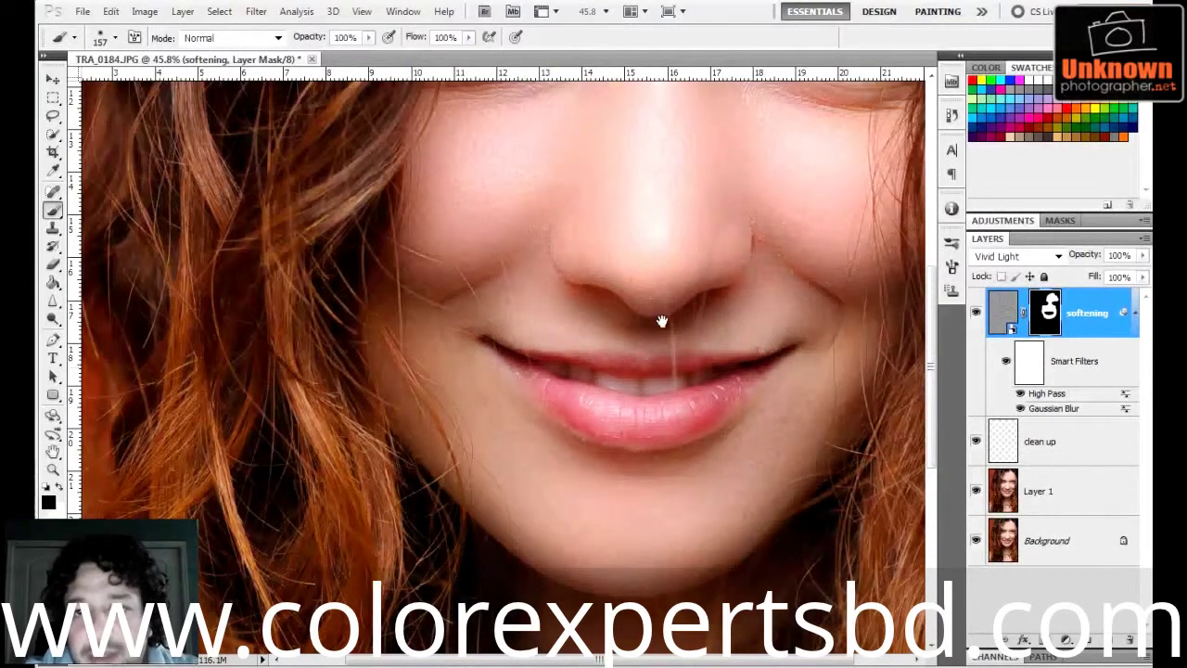
# Step: Paint white with a 105-pixel brush on the softening layer's mask over the skin beneath the eyes
pyautogui.moveTo(650, 289); pyautogui.dragTo(636, 371)
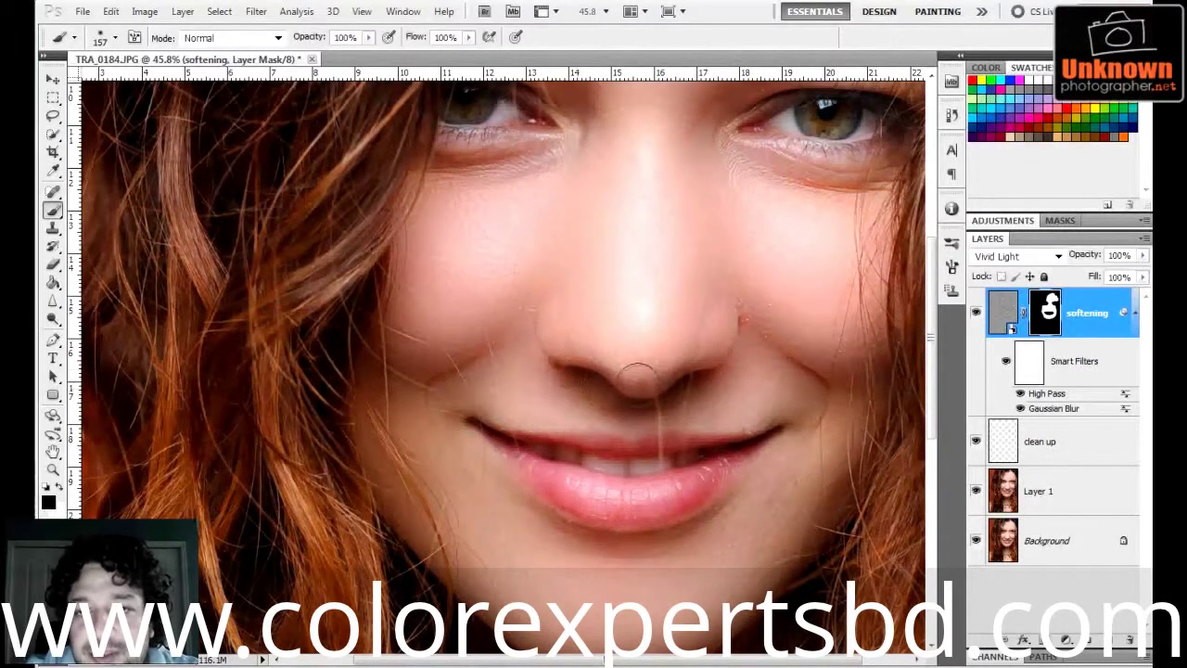
pyautogui.moveTo(636, 268); pyautogui.dragTo(625, 467)
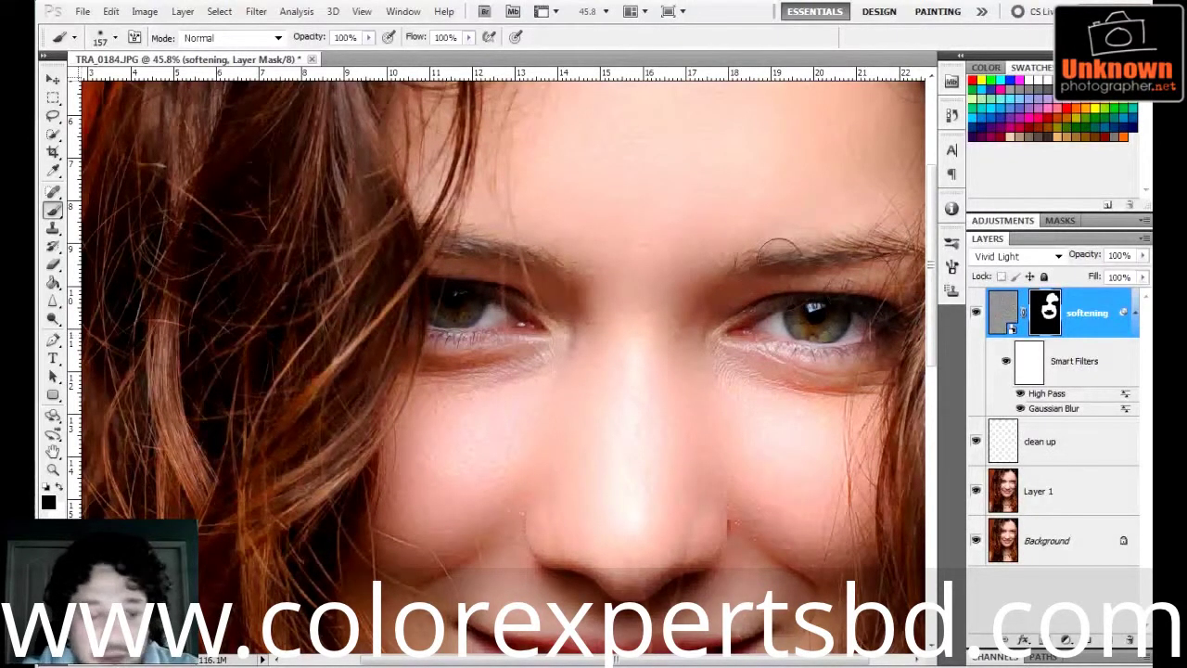
pyautogui.press('x')
pyautogui.moveTo(472, 356)
pyautogui.mouseDown()
pyautogui.moveTo(448, 371)
pyautogui.moveTo(470, 369)
pyautogui.moveTo(440, 377)
pyautogui.moveTo(436, 363)
pyautogui.moveTo(543, 353)
pyautogui.mouseUp()
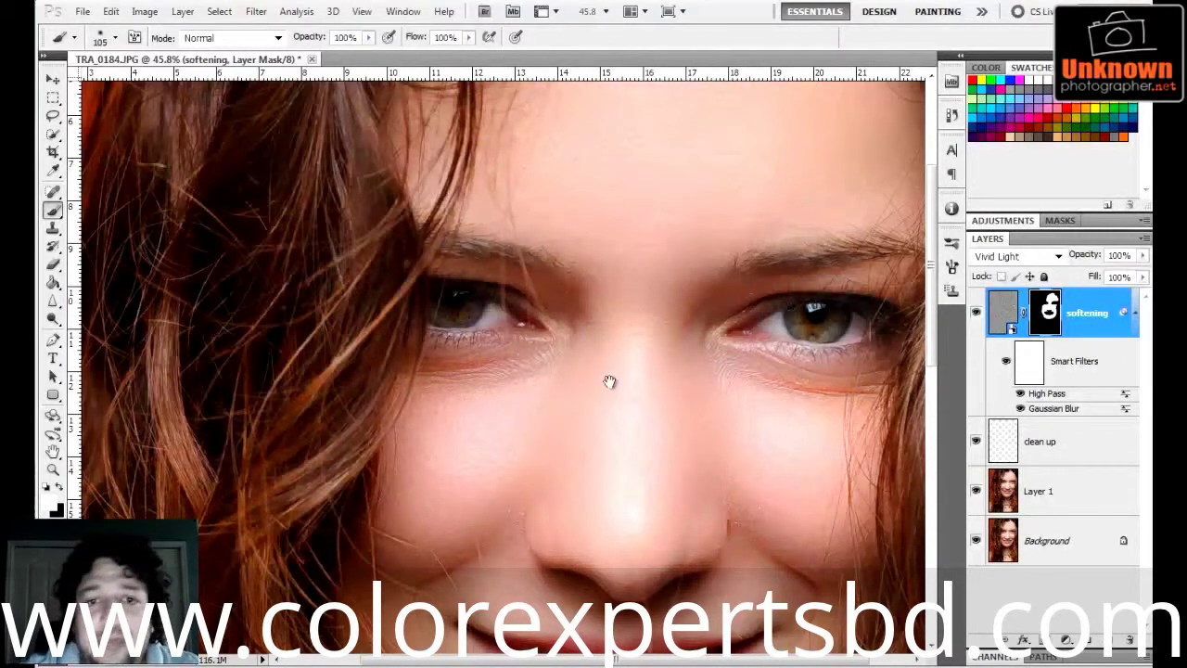
# Step: Set the brush opacity to 52% and paint black on the softening layer's mask beneath both eyes to reduce the softening
pyautogui.moveTo(609, 381)
pyautogui.mouseDown()
pyautogui.moveTo(519, 376)
pyautogui.moveTo(546, 370)
pyautogui.mouseUp()
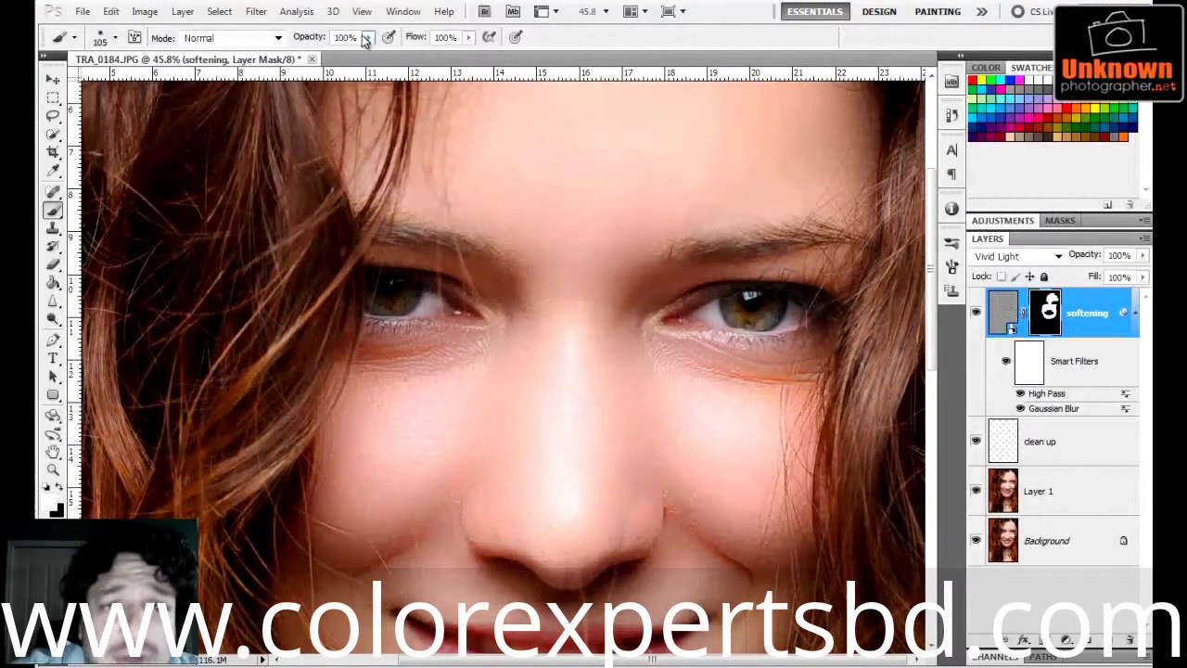
pyautogui.click(366, 39)
pyautogui.moveTo(368, 52); pyautogui.dragTo(329, 53)
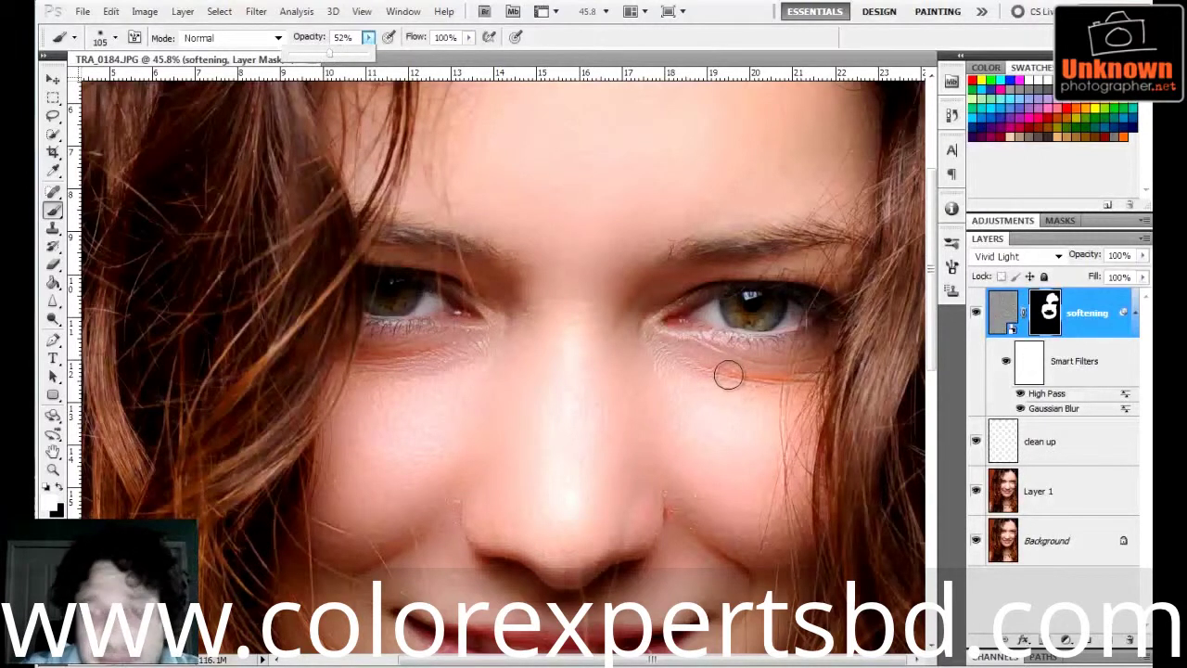
pyautogui.press('x')
pyautogui.moveTo(720, 368)
pyautogui.mouseDown()
pyautogui.moveTo(700, 394)
pyautogui.moveTo(724, 376)
pyautogui.moveTo(784, 378)
pyautogui.moveTo(767, 373)
pyautogui.moveTo(812, 356)
pyautogui.moveTo(795, 377)
pyautogui.moveTo(722, 369)
pyautogui.moveTo(734, 368)
pyautogui.moveTo(679, 343)
pyautogui.moveTo(775, 370)
pyautogui.mouseUp()
pyautogui.moveTo(406, 345)
pyautogui.mouseDown()
pyautogui.moveTo(346, 361)
pyautogui.moveTo(479, 338)
pyautogui.moveTo(408, 347)
pyautogui.mouseUp()
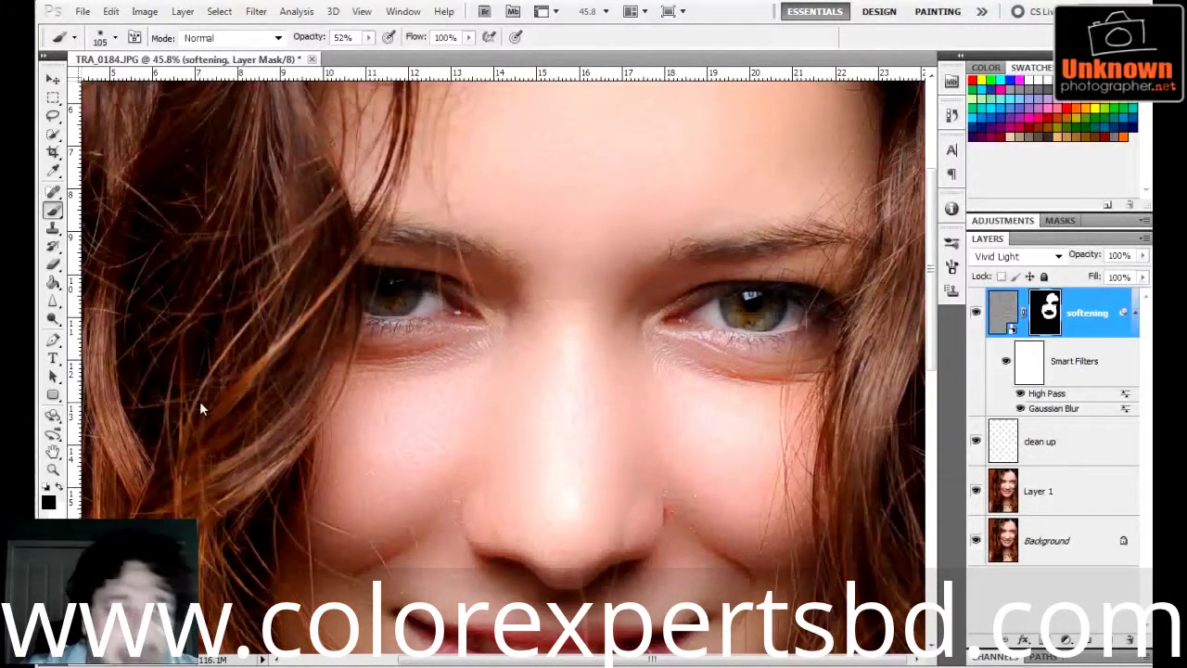
# Step: Examine the whole portrait and the face up close, toggling the softening layer's visibility to compare the skin before and after
pyautogui.doubleClick(52, 452)
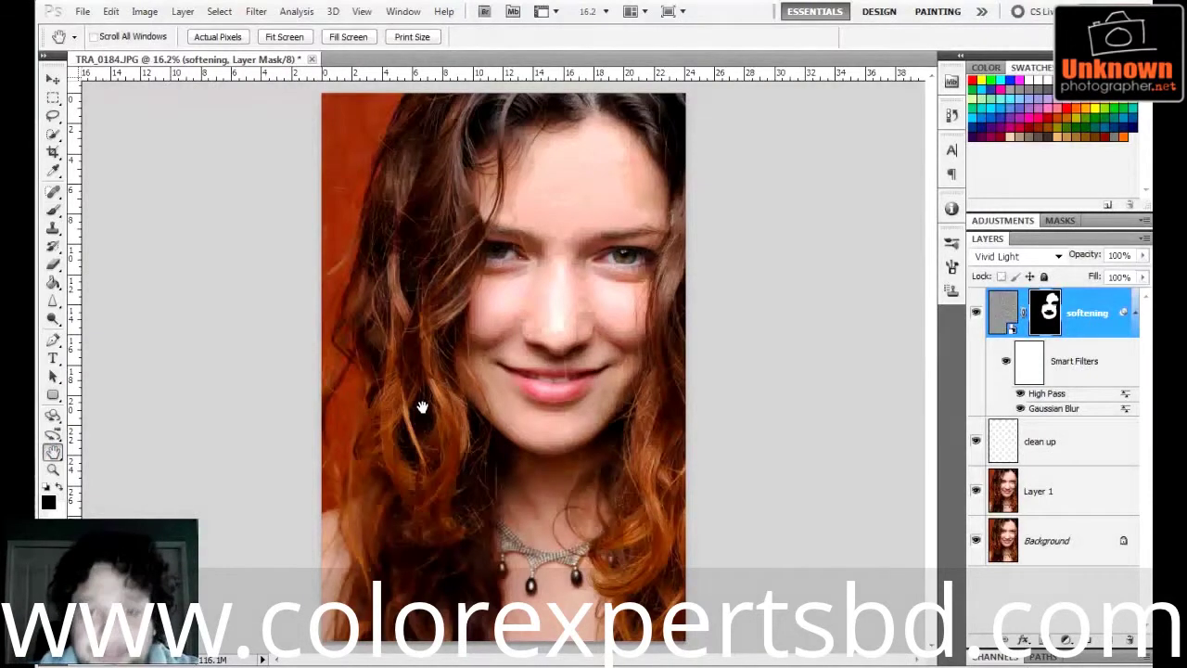
pyautogui.press('z')
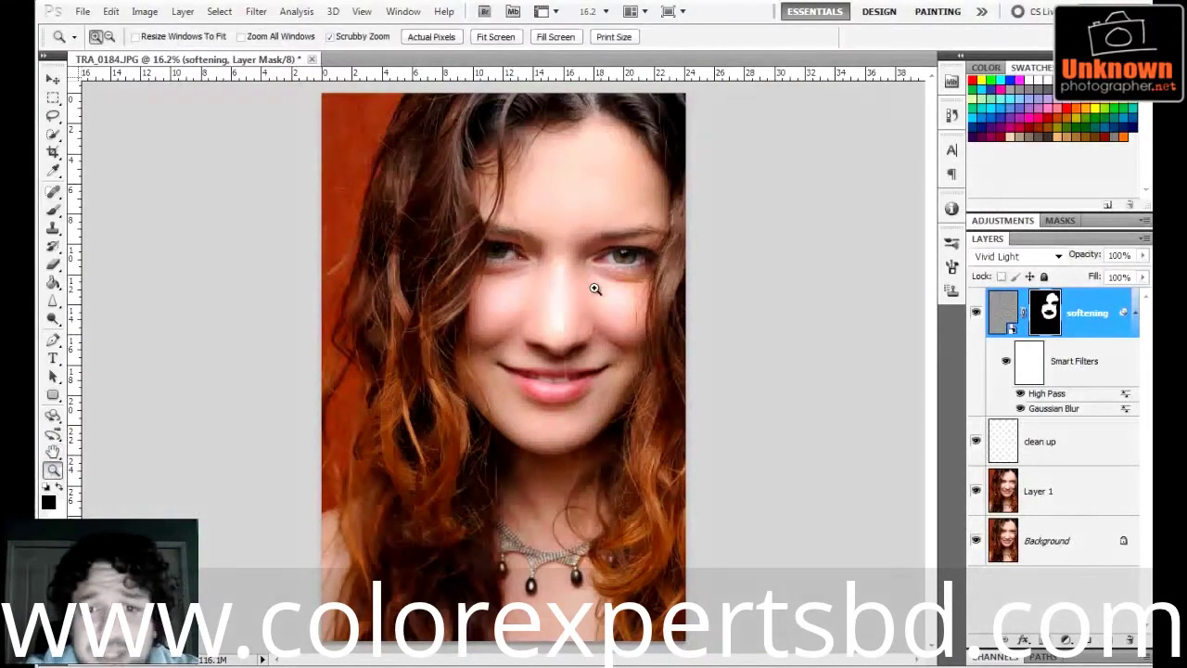
pyautogui.moveTo(595, 288); pyautogui.dragTo(688, 331)
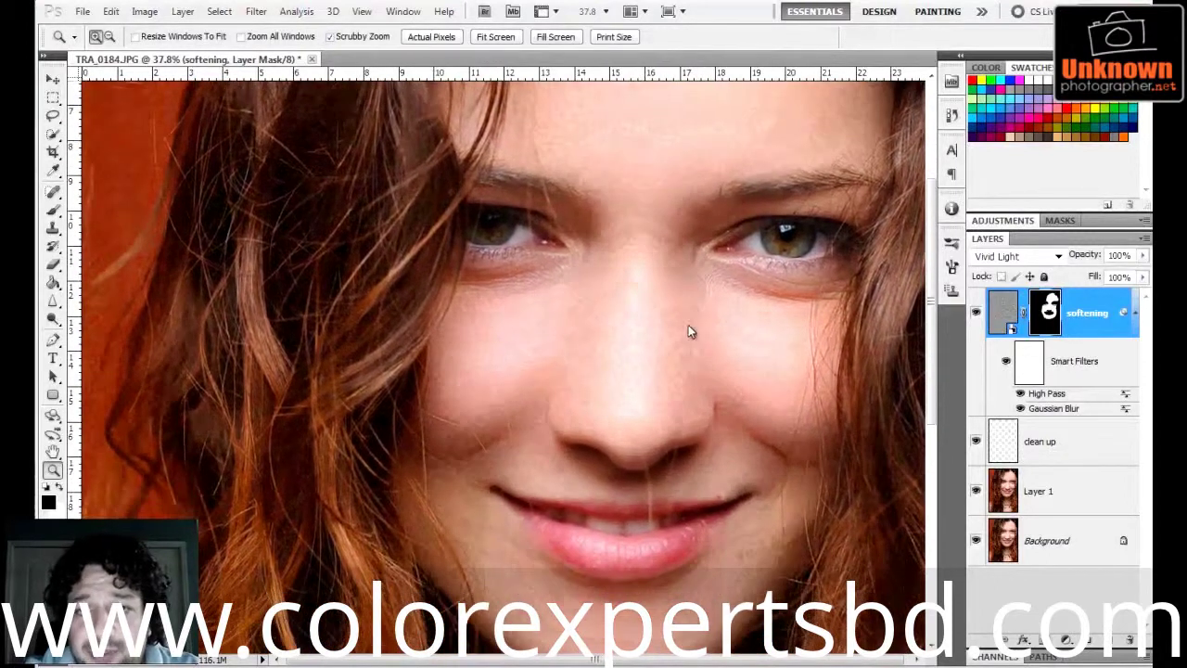
pyautogui.scroll(3, 688, 331)
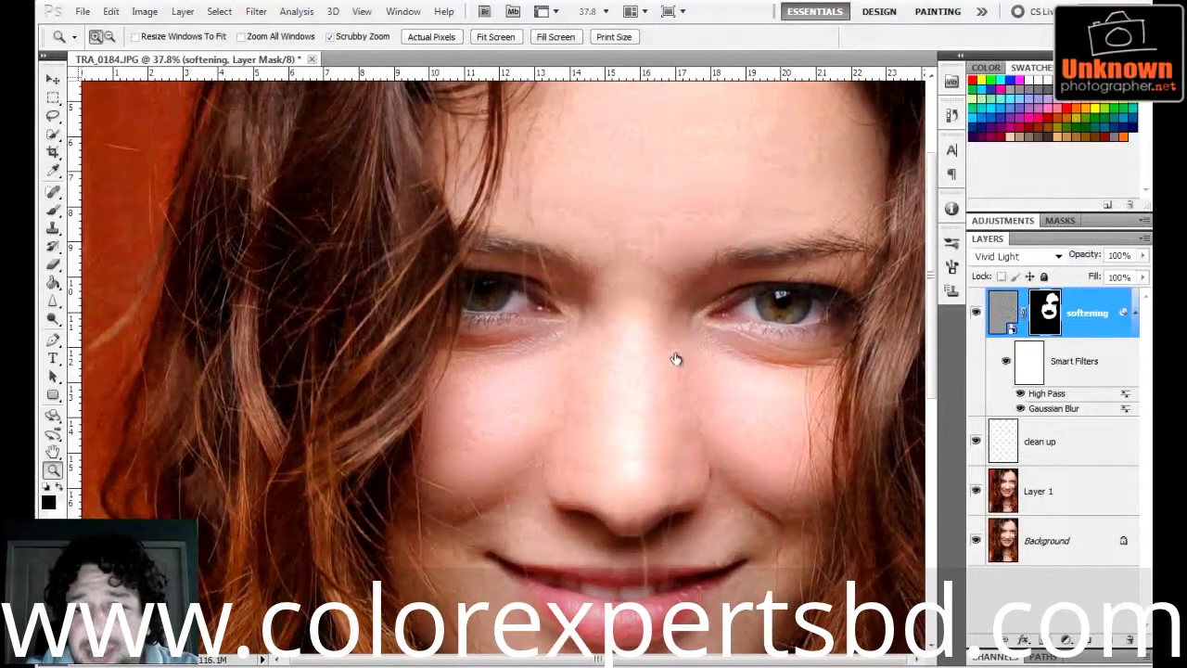
pyautogui.click(975, 315)
pyautogui.click(976, 315)
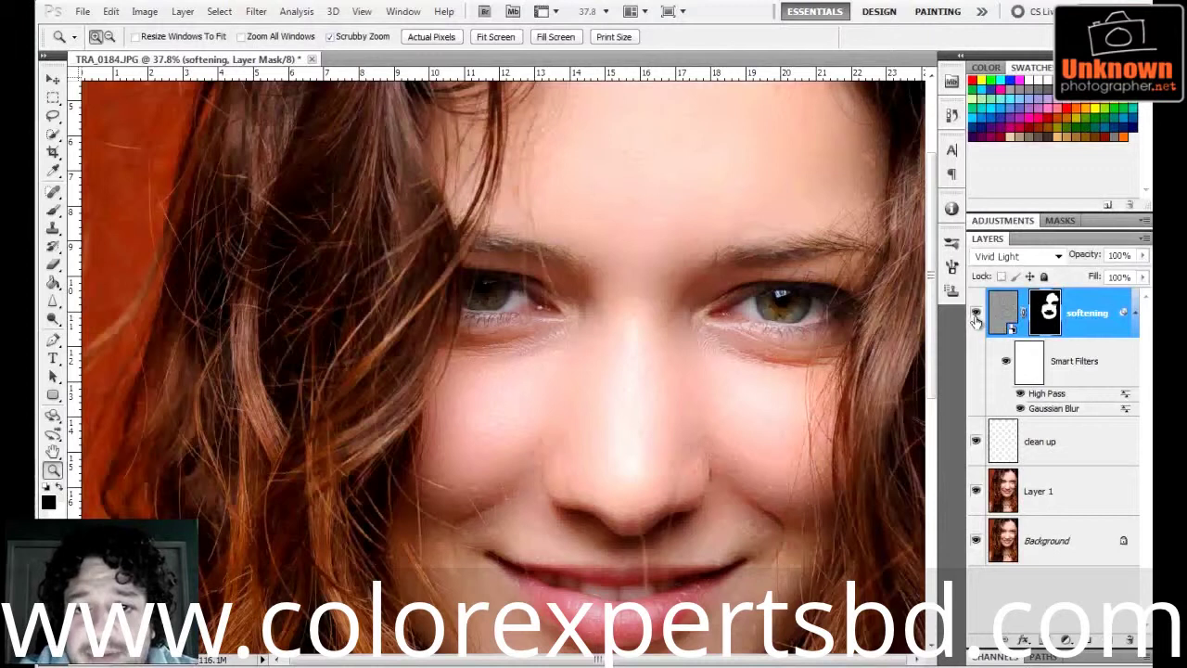
pyautogui.click(976, 315)
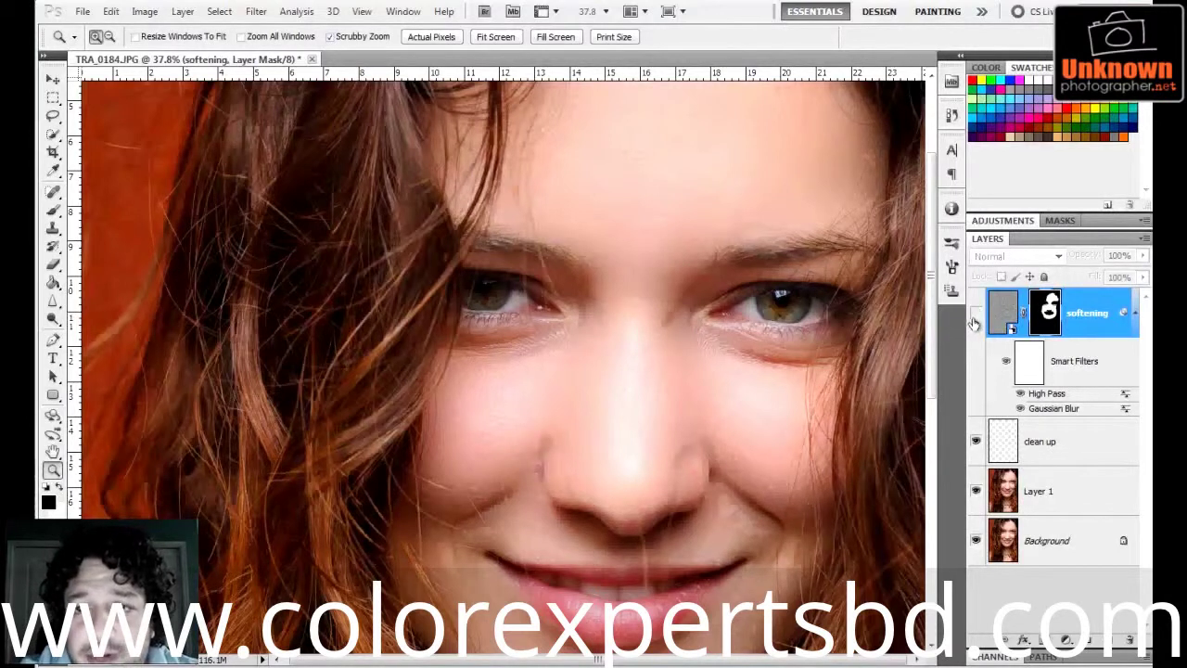
pyautogui.click(976, 316)
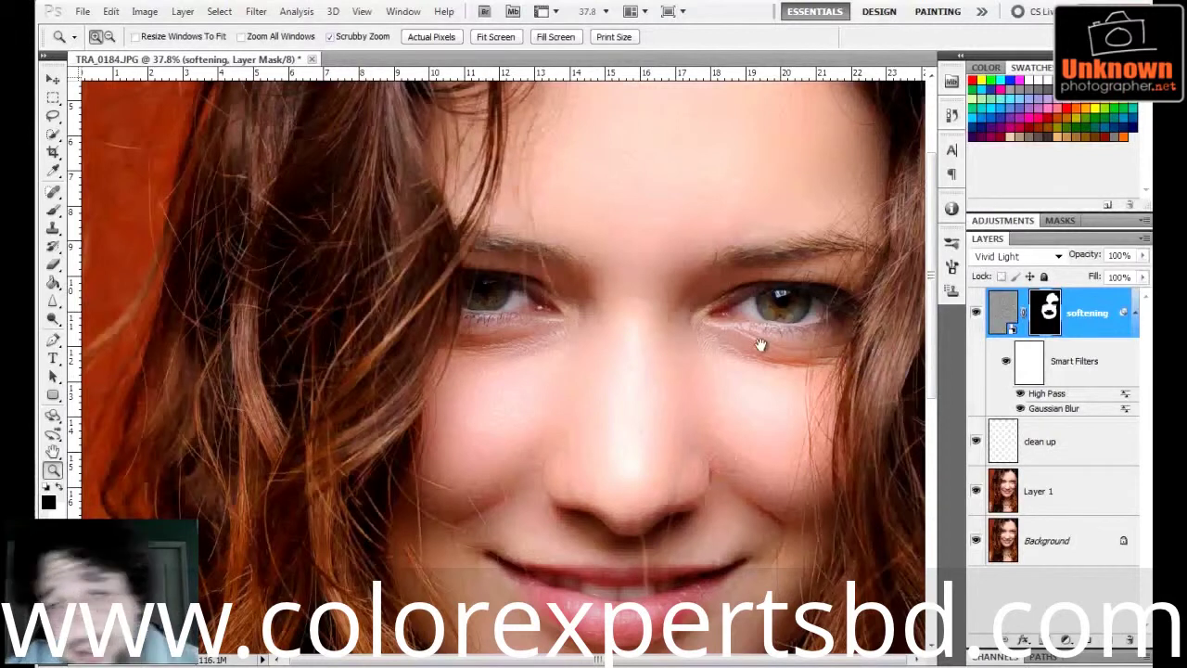
# Step: Reopen the softening layer's Gaussian Blur smart filter and set its radius to 4.7 pixels
pyautogui.scroll(2, 655, 365)
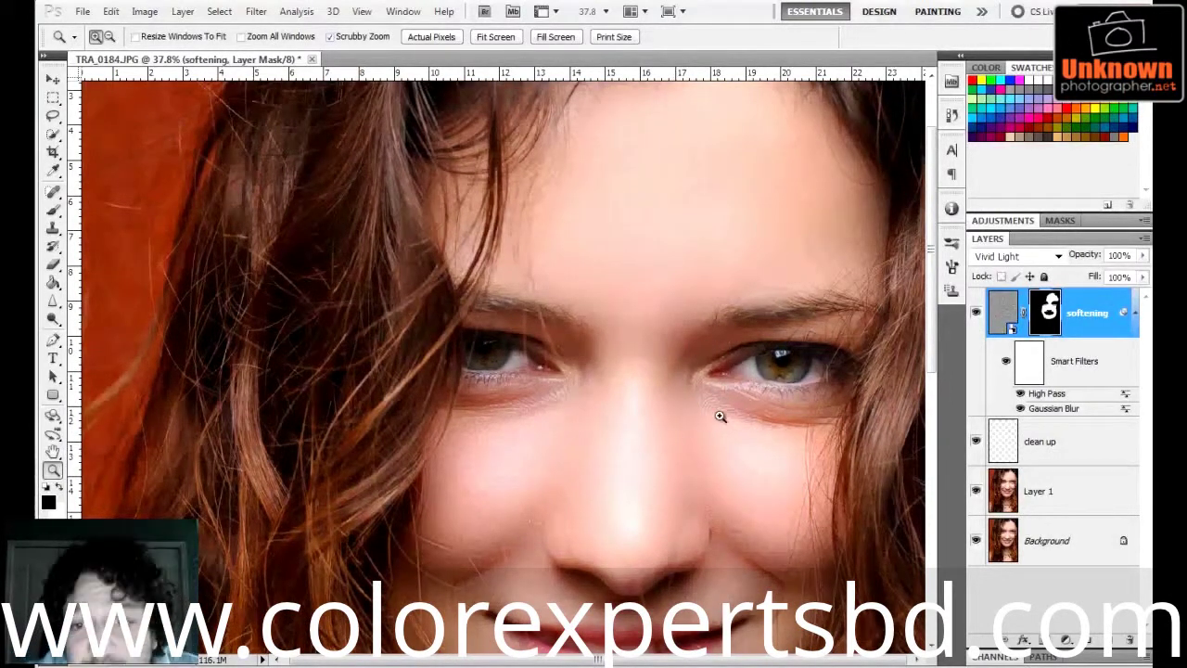
pyautogui.doubleClick(1043, 411)
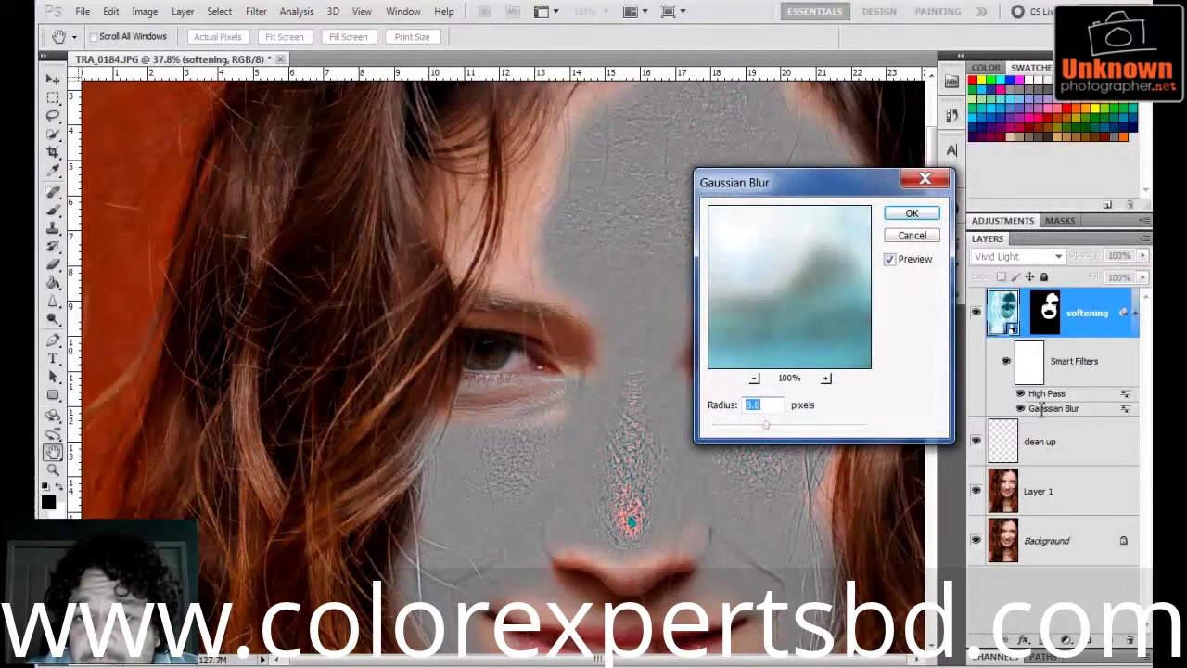
pyautogui.moveTo(765, 425); pyautogui.dragTo(752, 432)
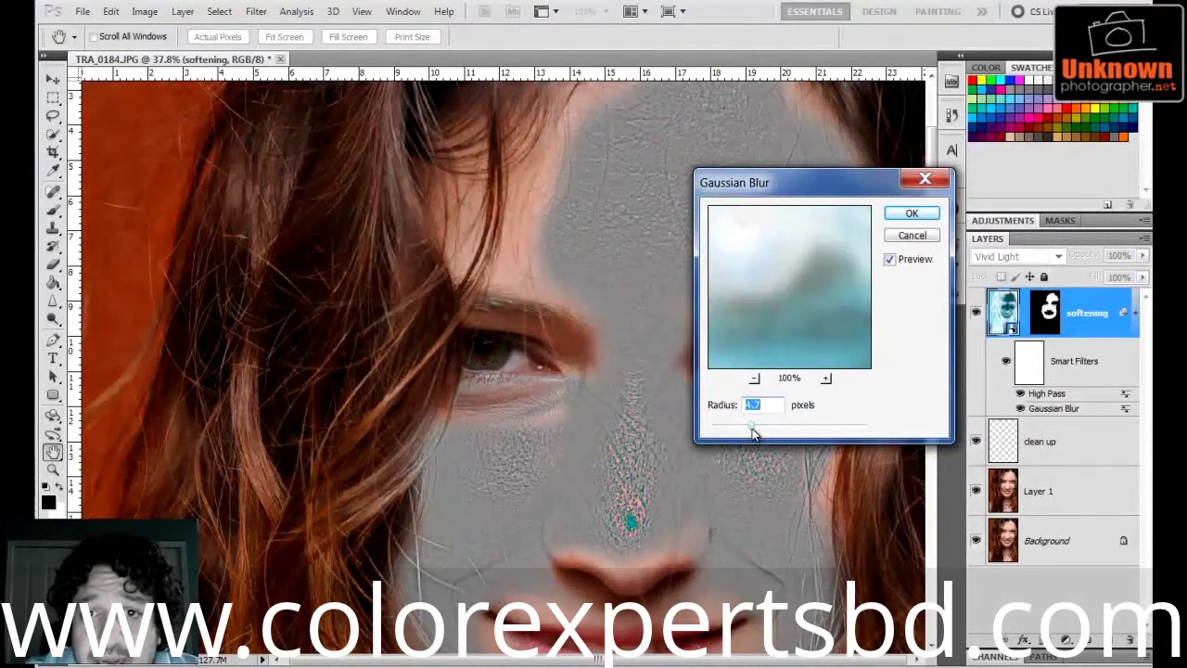
pyautogui.click(912, 214)
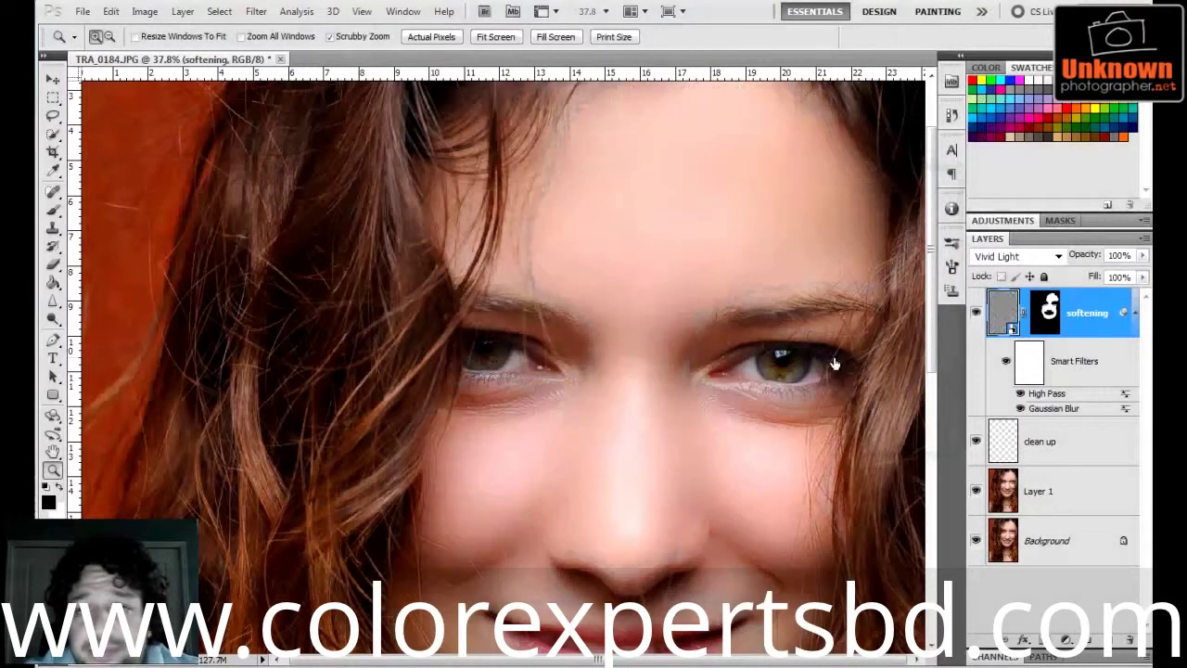
# Step: Reopen the softening layer's High Pass smart filter and set its radius to 28.0 pixels
pyautogui.doubleClick(1037, 394)
pyautogui.moveTo(920, 392)
pyautogui.mouseDown()
pyautogui.moveTo(942, 392)
pyautogui.moveTo(928, 393)
pyautogui.mouseUp()
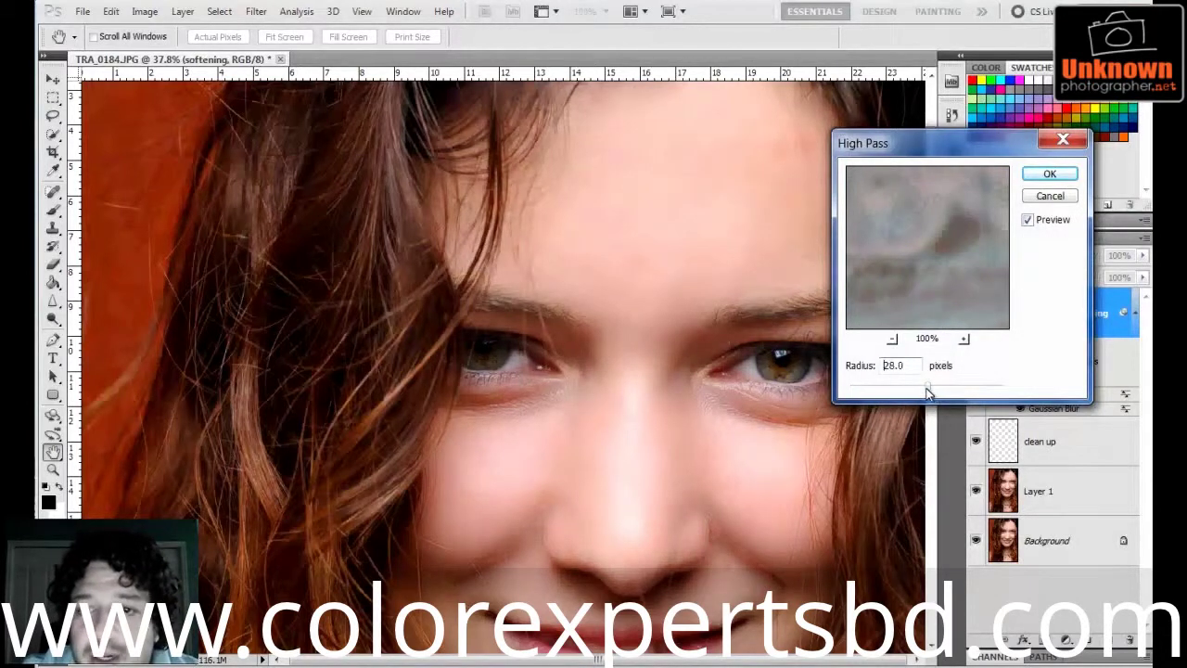
pyautogui.click(1046, 172)
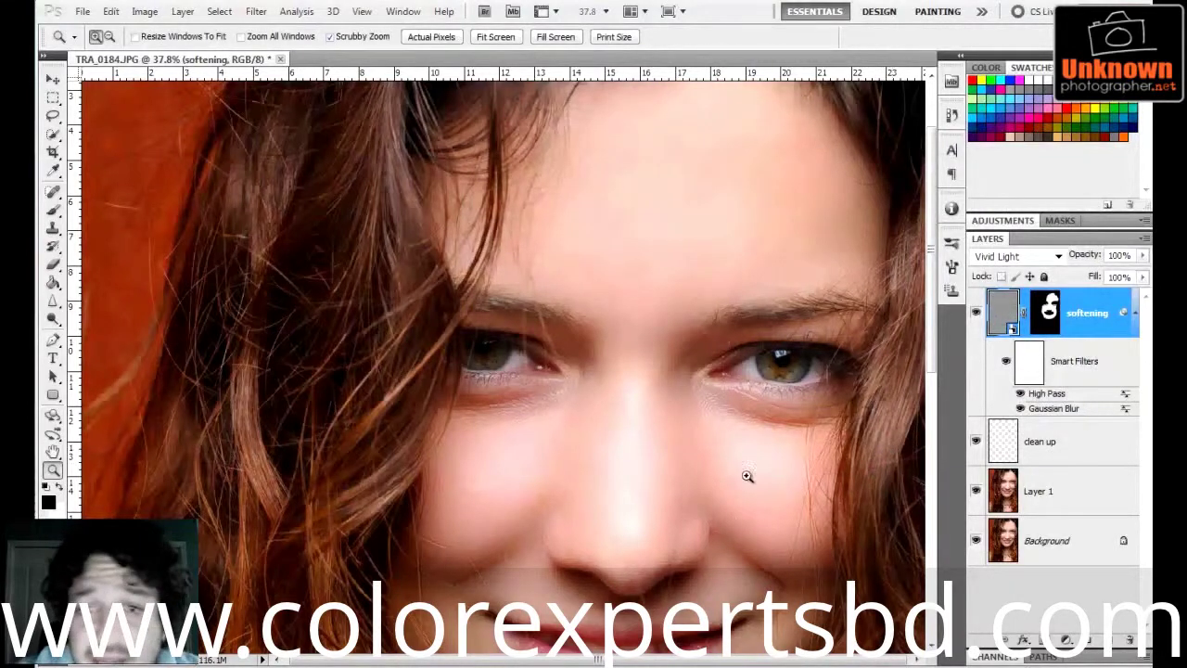
# Step: Check the softening layer's opacity setting, then toggle the layer's visibility with the whole portrait in view to compare the result
pyautogui.click(1143, 256)
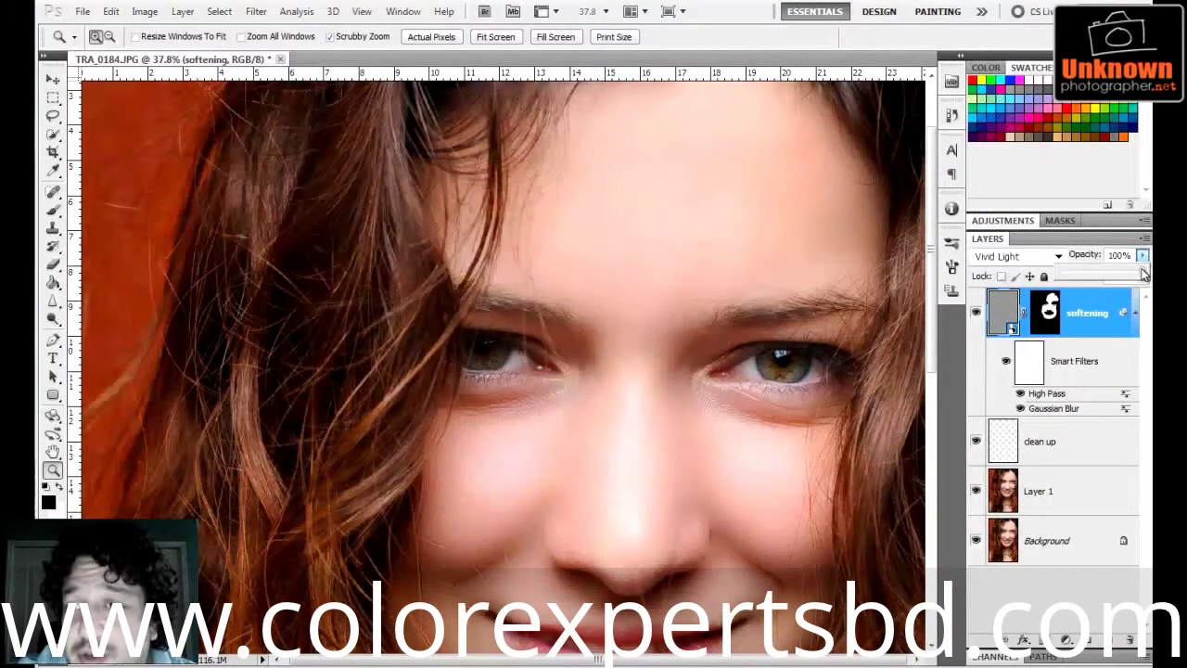
pyautogui.moveTo(1146, 275)
pyautogui.mouseDown()
pyautogui.moveTo(1130, 274)
pyautogui.moveTo(1151, 278)
pyautogui.mouseUp()
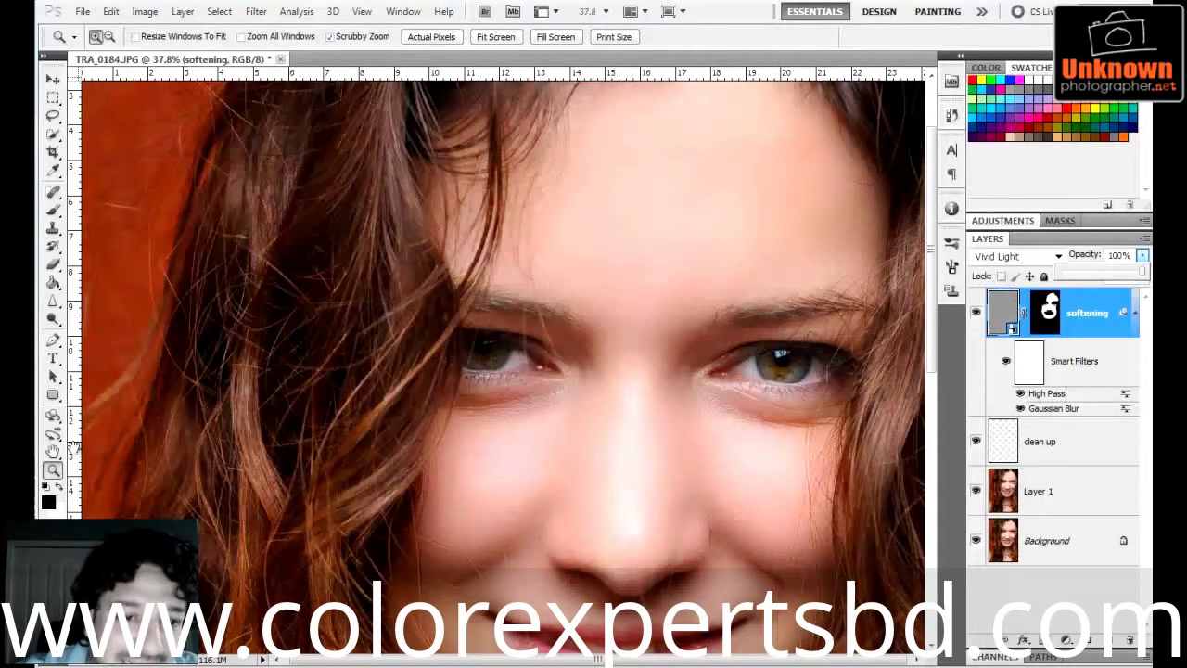
pyautogui.press('h')
pyautogui.hotkey('ctrl', '0')
pyautogui.click(975, 313)
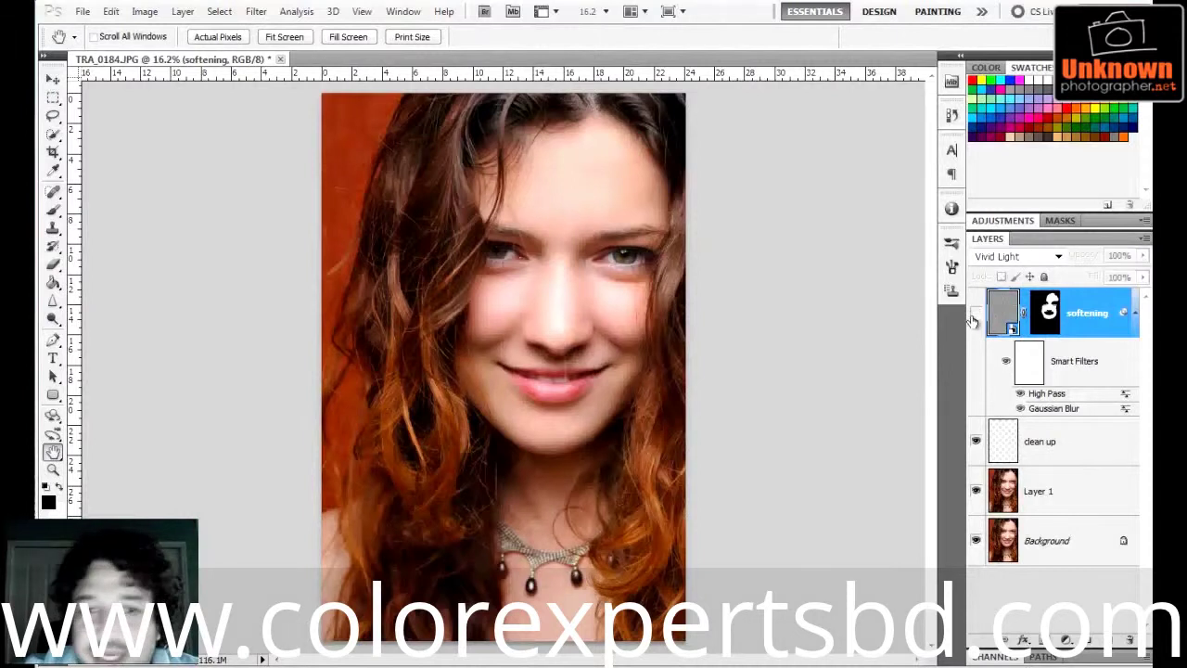
pyautogui.click(975, 316)
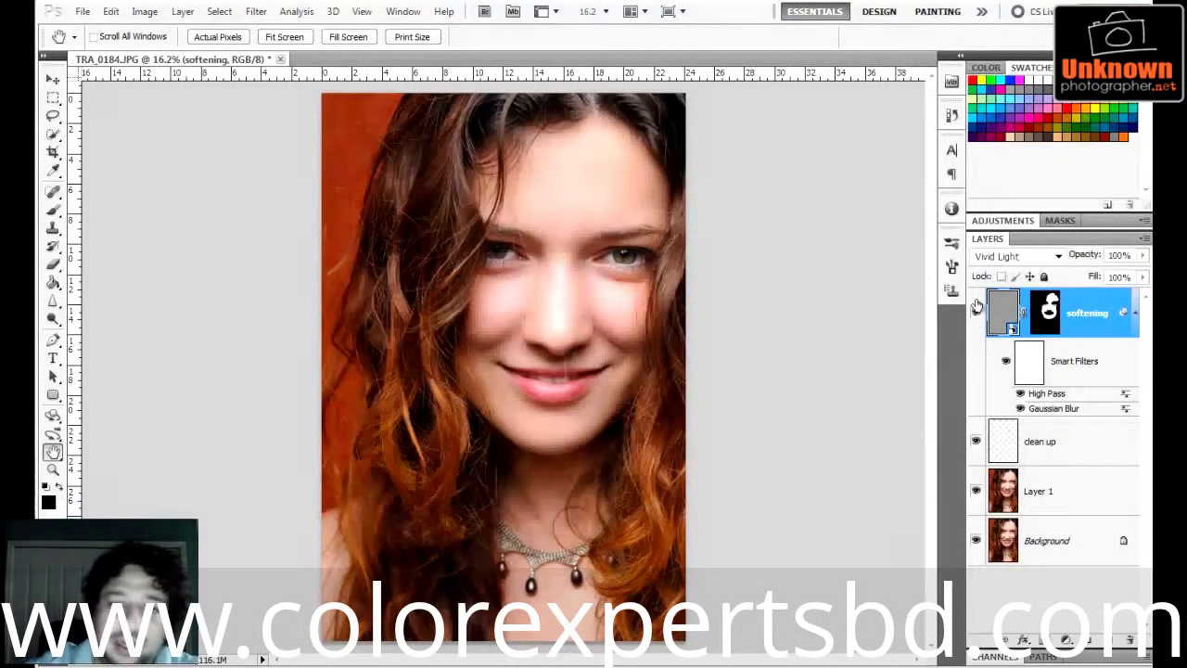